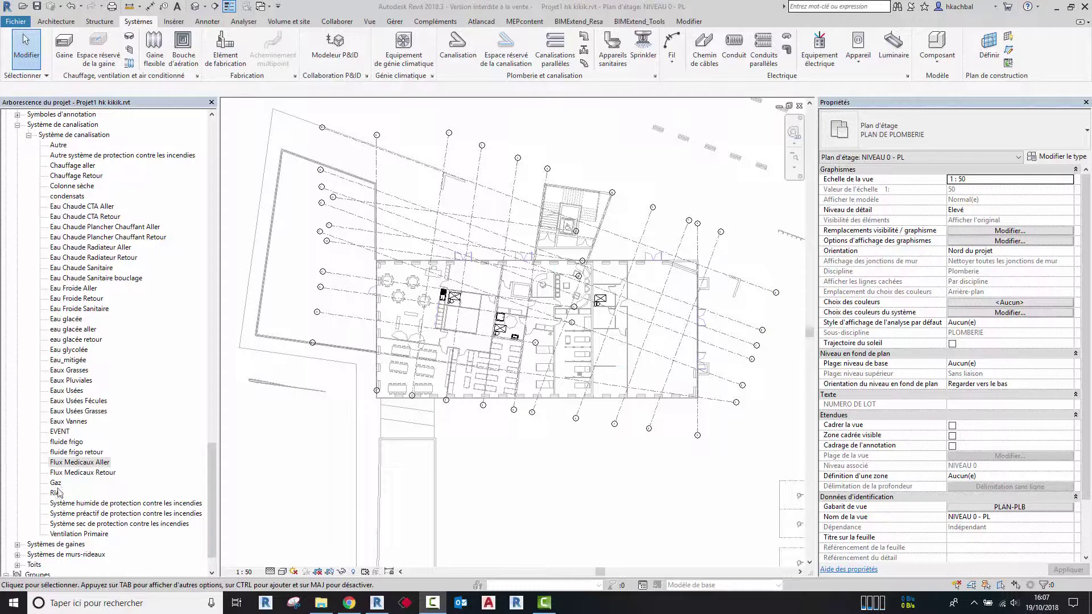
Start the Canalisation pipe tool and dismiss the save reminder
key(ctrl)
click(455, 60)
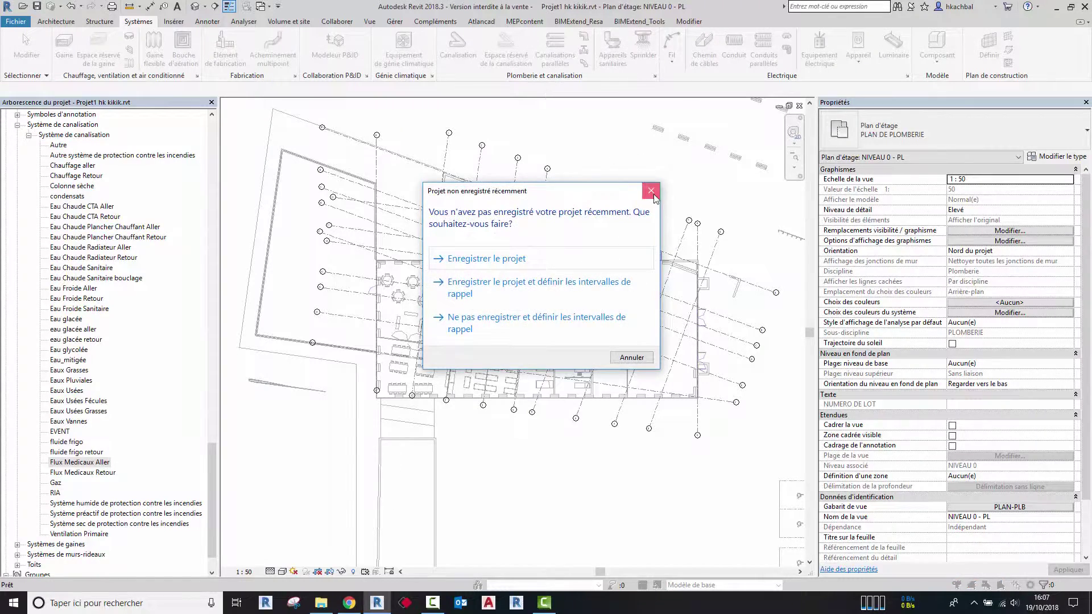
click(651, 191)
Browse the pipe type list, keeping PVC Pression PVC-C PN 25 selected
click(921, 121)
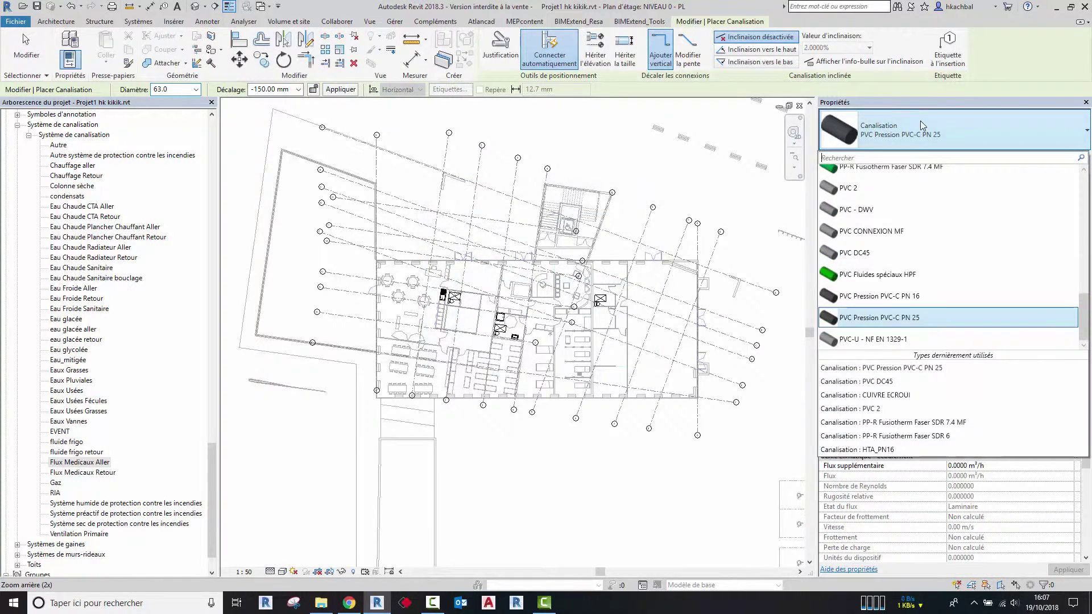
scroll(922, 296, up, 3)
scroll(923, 301, up, 3)
scroll(923, 301, up, 3)
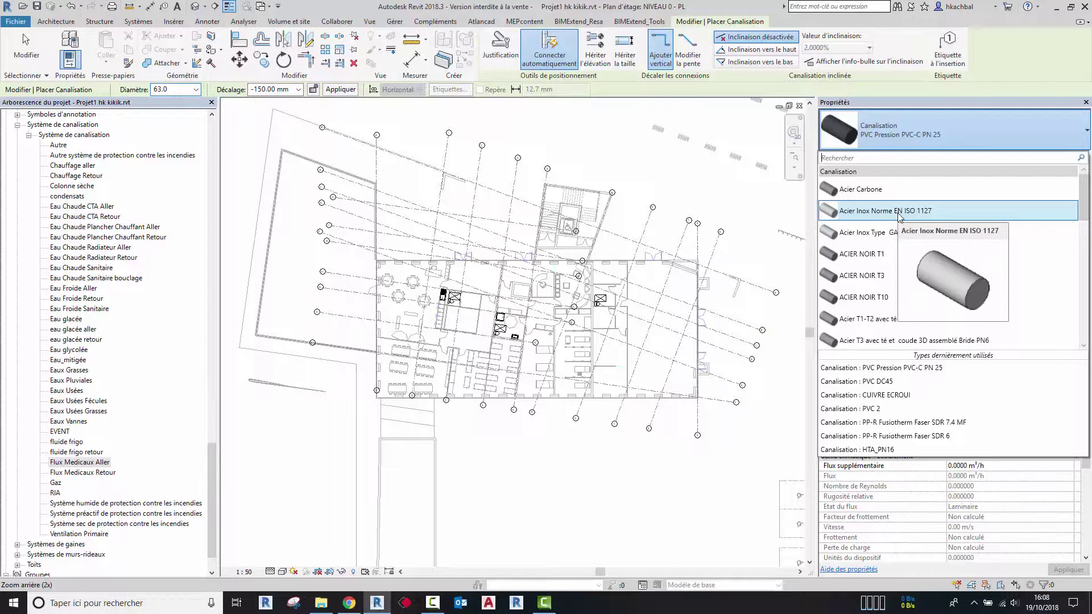
scroll(900, 217, down, 2)
scroll(904, 219, down, 2)
scroll(908, 221, down, 2)
scroll(909, 223, down, 1)
scroll(910, 225, up, 2)
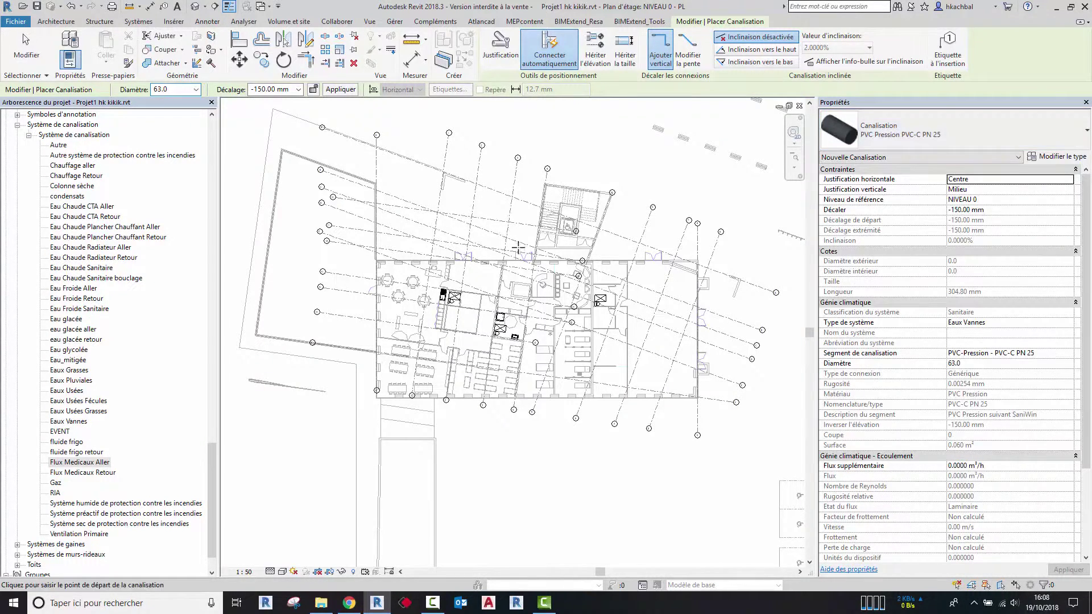
Choose the CUIVRE ECROUI copper pipe type and pan to the lower rooms
scroll(517, 246, up, 4)
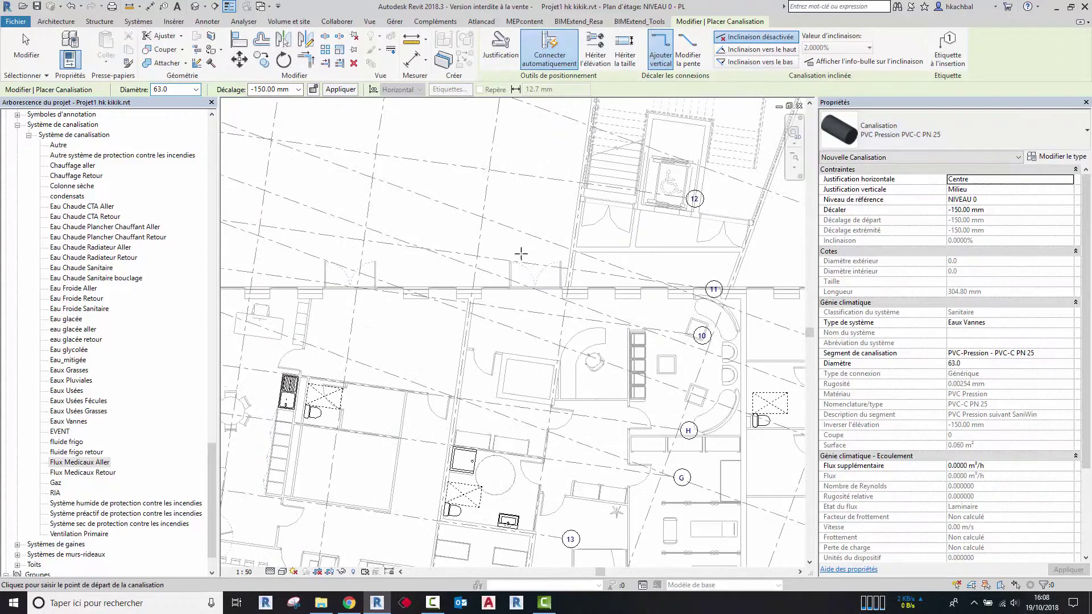
click(876, 138)
scroll(893, 233, up, 2)
scroll(894, 234, up, 2)
scroll(894, 234, up, 2)
scroll(895, 234, up, 2)
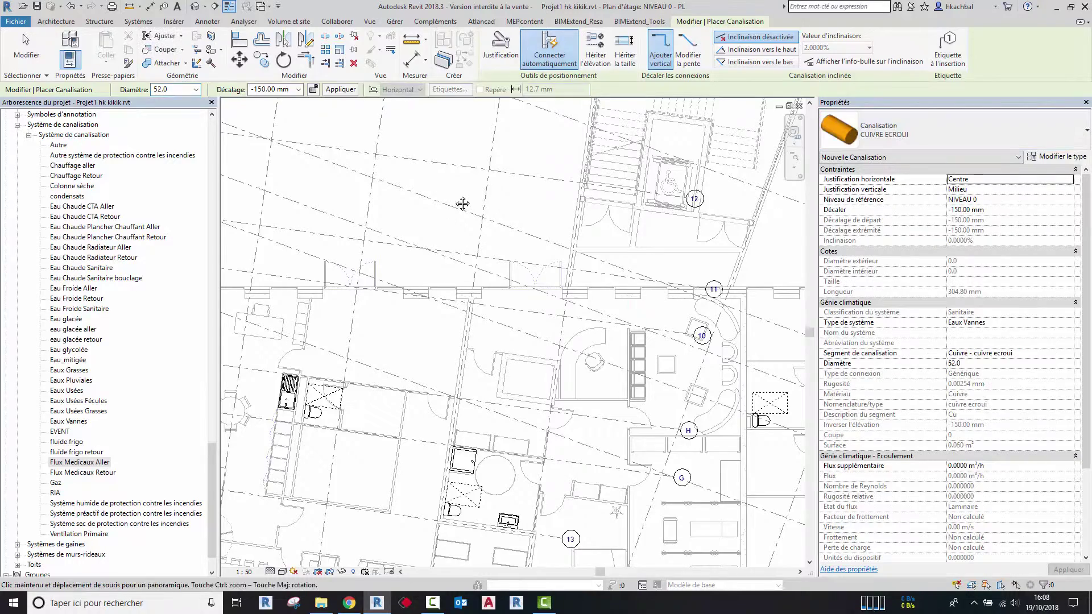
scroll(463, 203, down, 2)
middle_drag(605, 224, 424, 203)
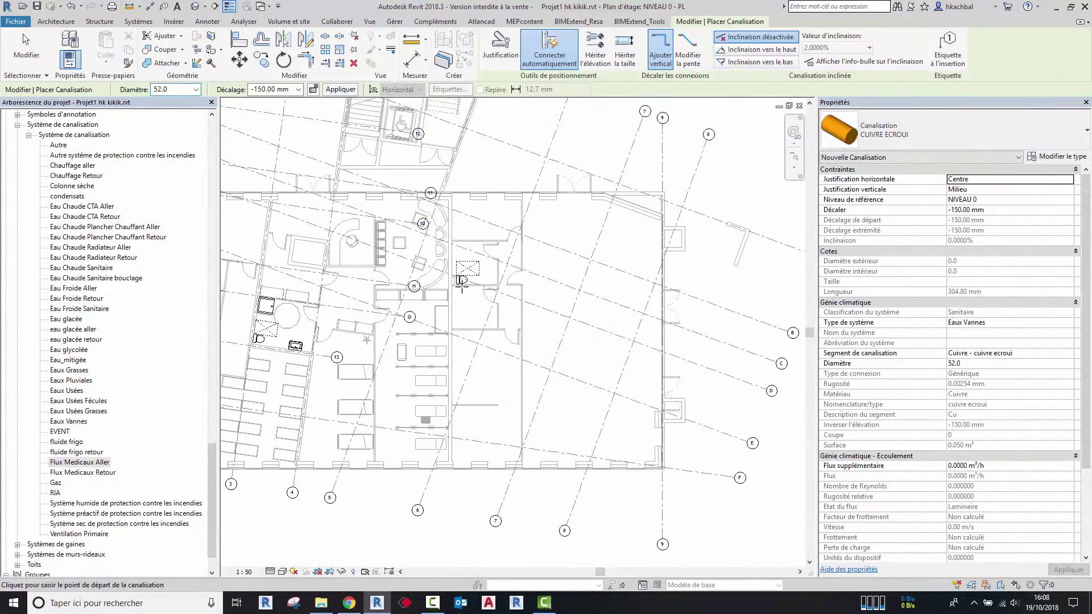
scroll(464, 290, up, 3)
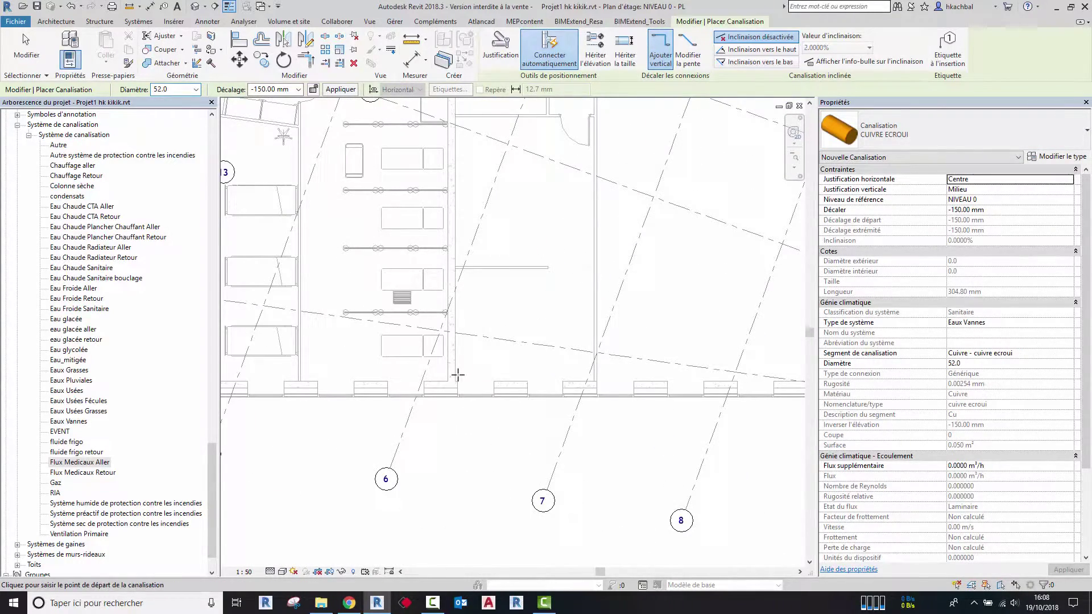
Set the pipe offset to 150 mm and diameter to 14.0, then exit placement
triple_click(259, 90)
text(15)
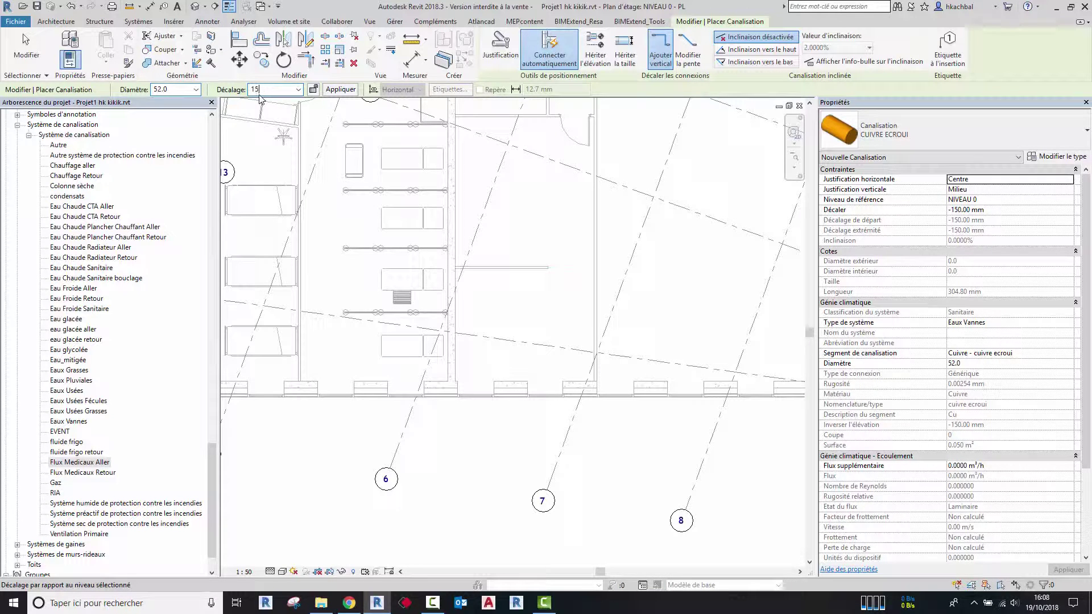
key(Return)
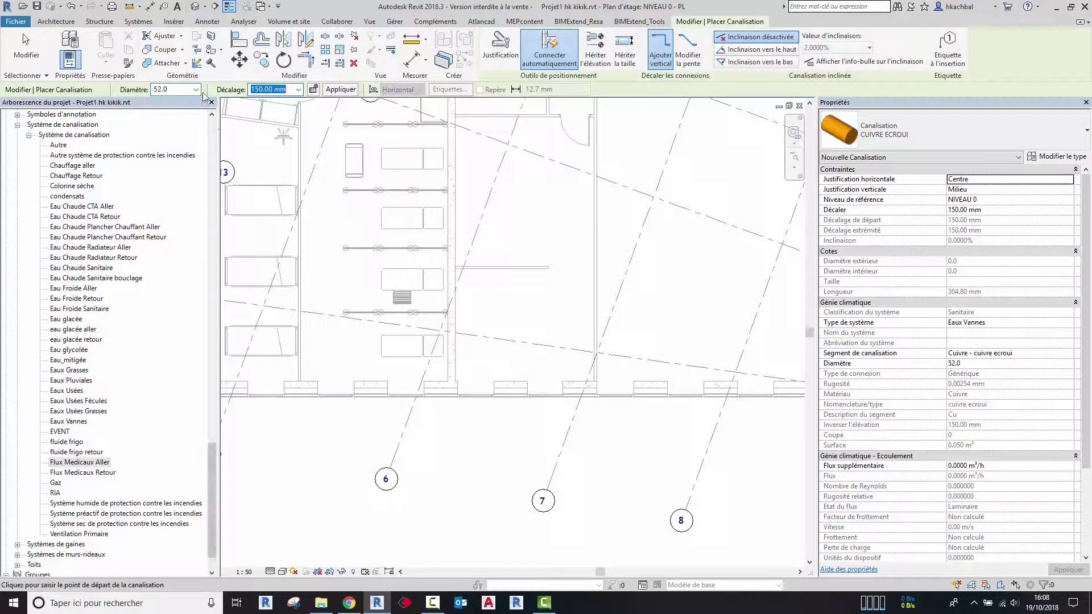
click(195, 89)
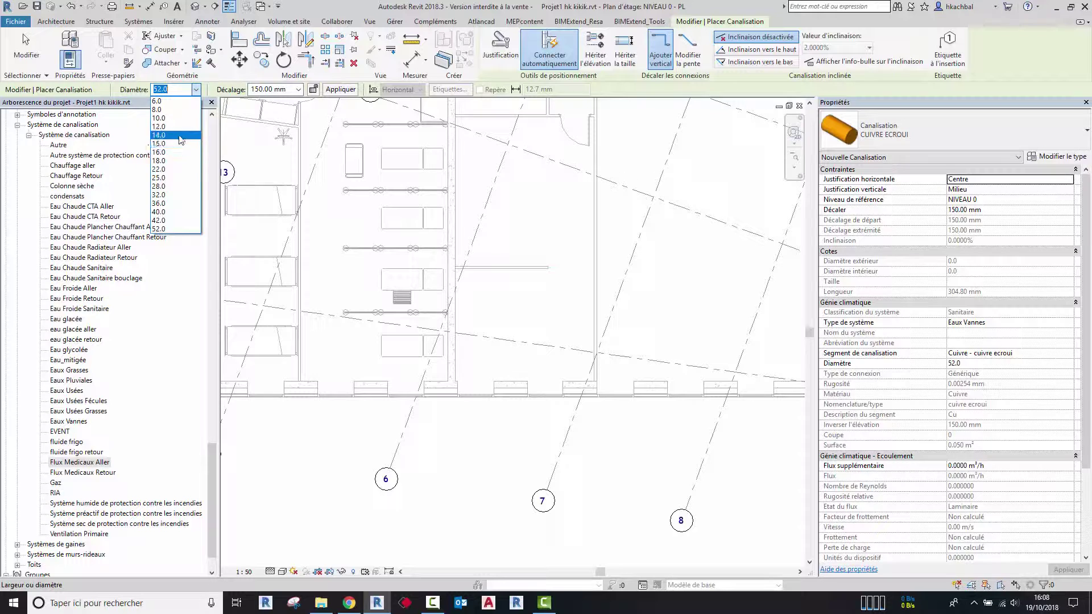
key(Escape)
key(Escape)
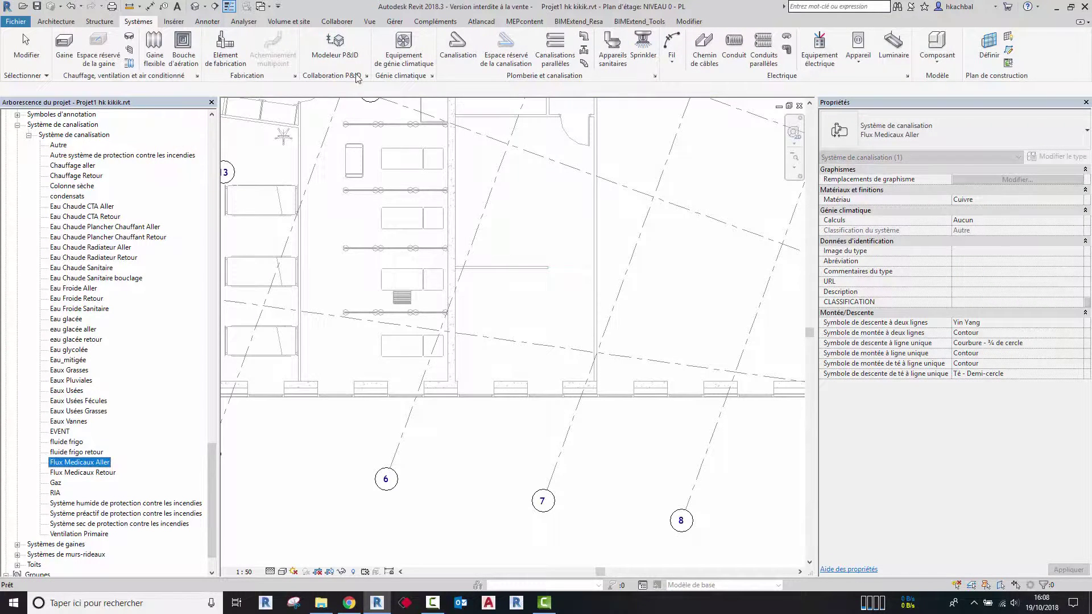
Draw a copper pipe up to grid G, then a horizontal leg to the right
click(458, 46)
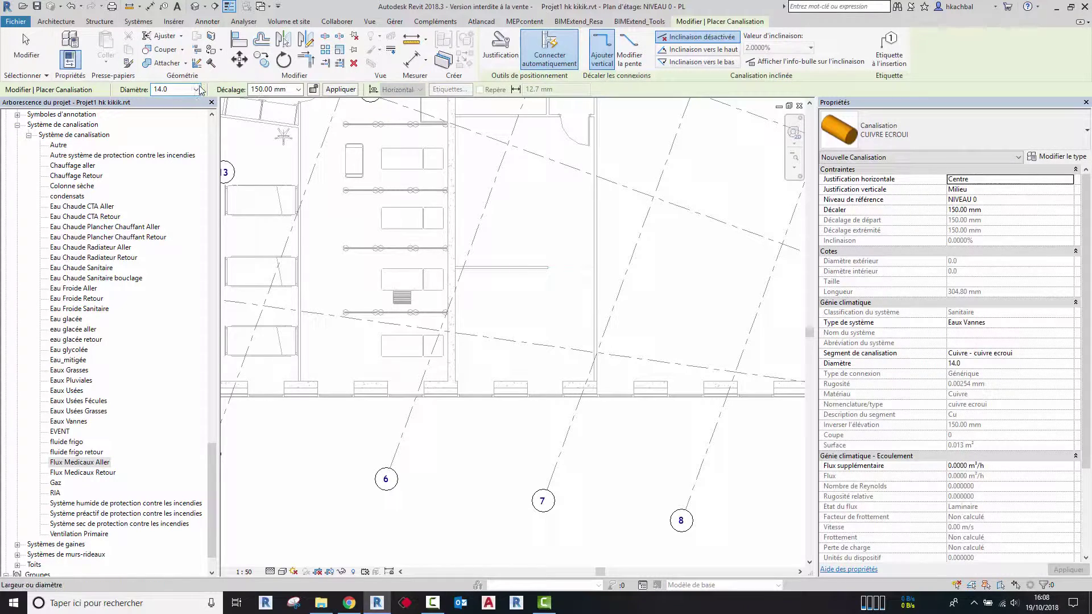
click(461, 375)
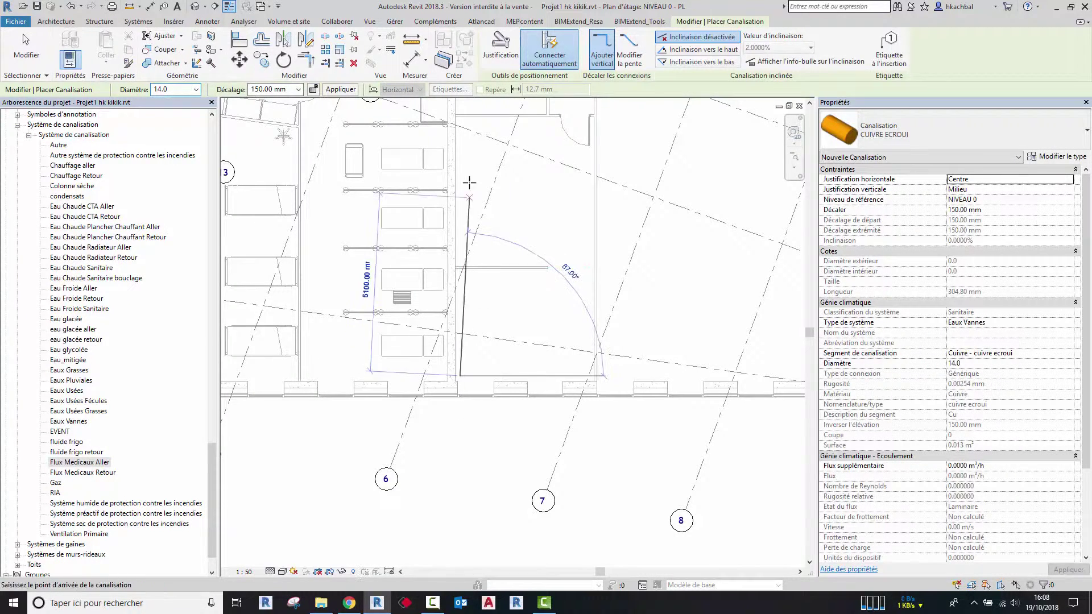
middle_drag(469, 182, 461, 276)
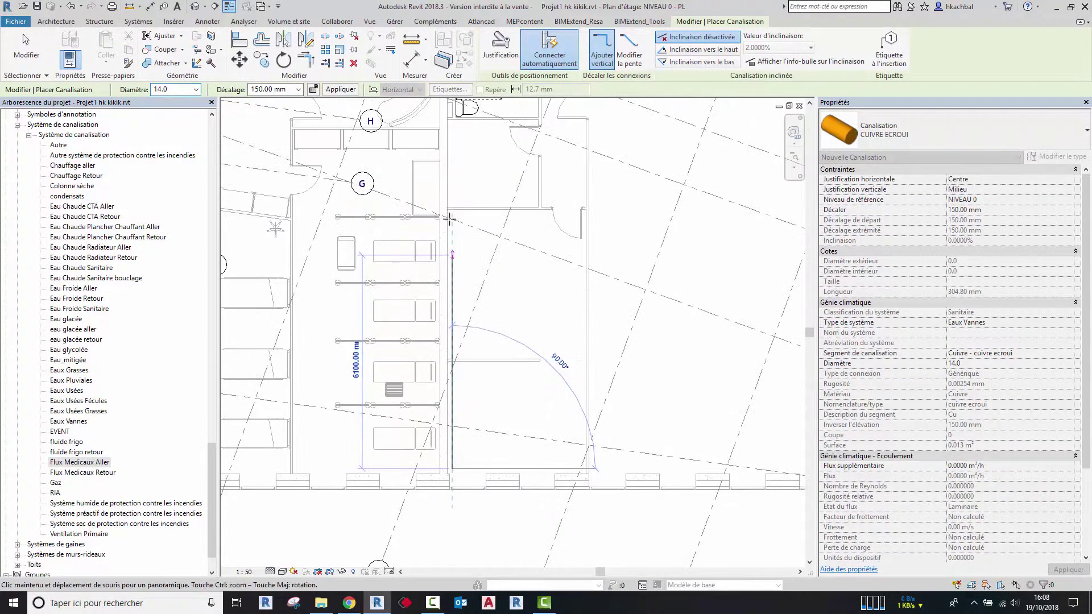
click(484, 203)
click(533, 203)
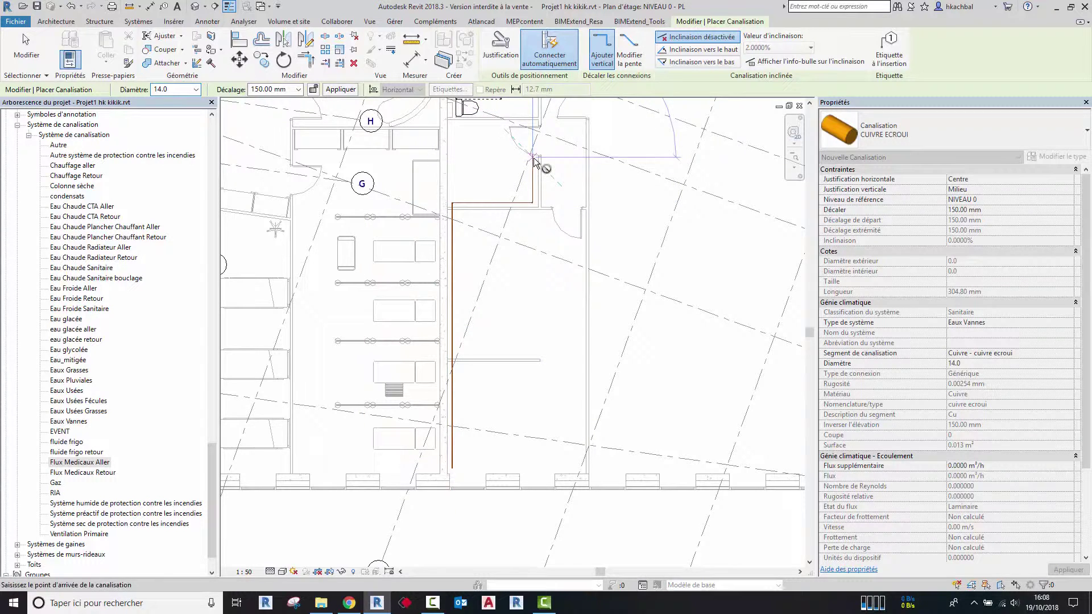
key(Escape)
key(Escape)
scroll(533, 203, up, 3)
scroll(530, 350, up, 2)
scroll(530, 350, down, 2)
scroll(499, 334, down, 3)
scroll(435, 362, down, 2)
scroll(435, 362, up, 1)
scroll(484, 302, up, 1)
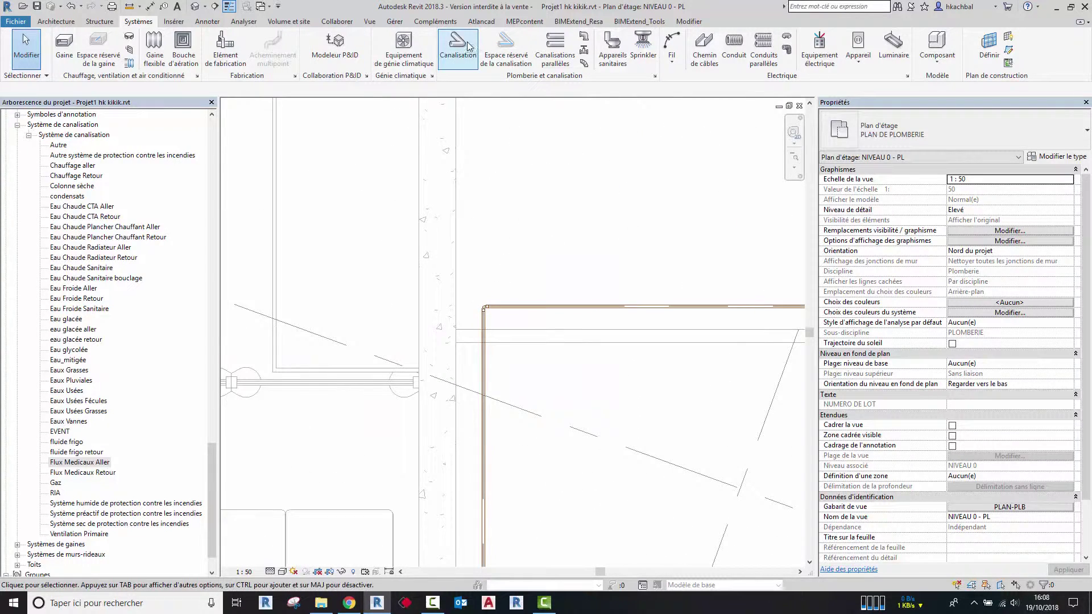
Branch a vertical copper pipe off the horizontal leg, creating a tee
click(468, 46)
middle_drag(582, 271, 595, 222)
scroll(550, 232, down, 2)
scroll(512, 239, down, 2)
scroll(532, 207, up, 1)
click(539, 209)
click(539, 239)
scroll(543, 219, up, 4)
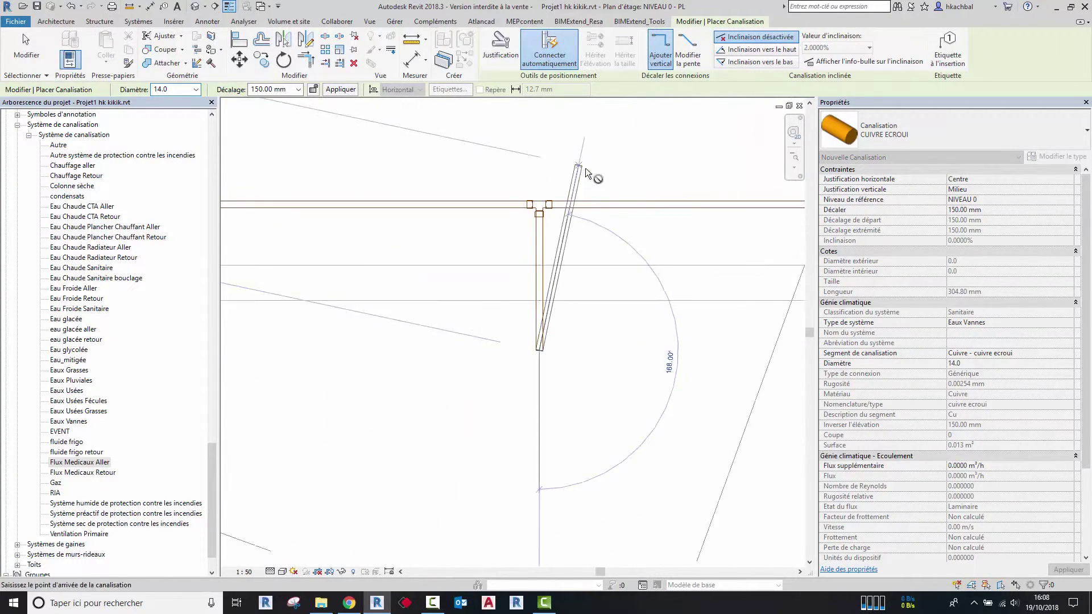
scroll(569, 205, down, 3)
key(Escape)
key(Escape)
scroll(518, 250, up, 2)
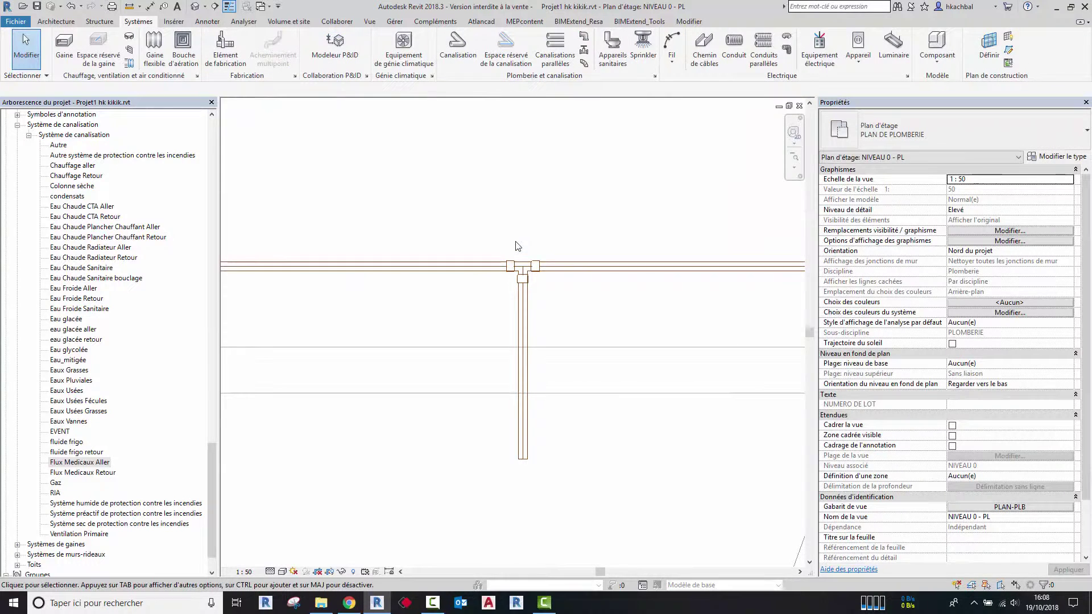
Assign the right-hand horizontal pipe to the Eau Chaude Sanitaire system
click(585, 269)
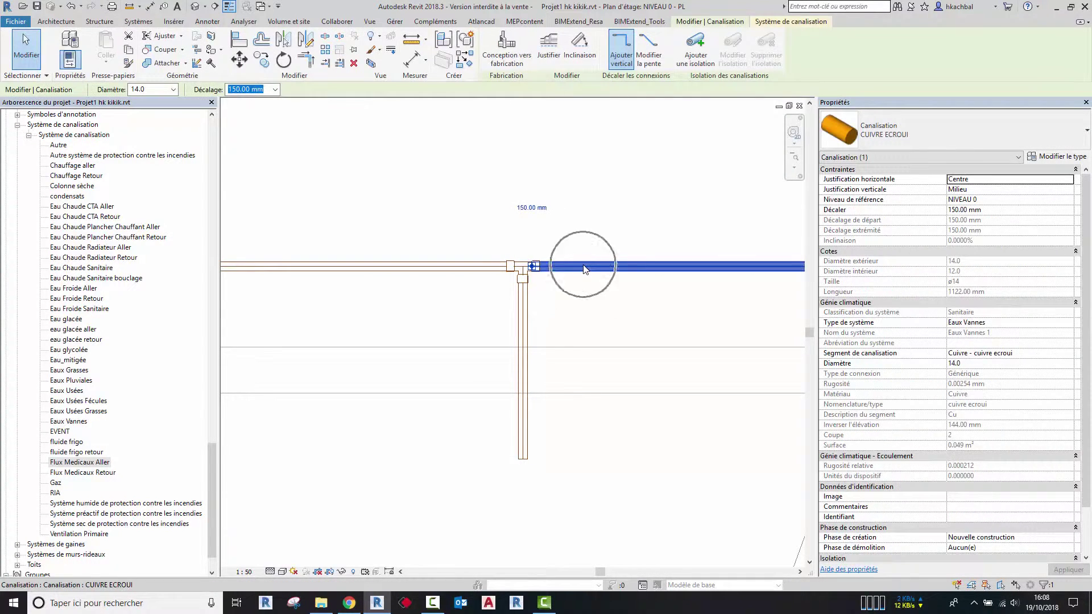
click(976, 324)
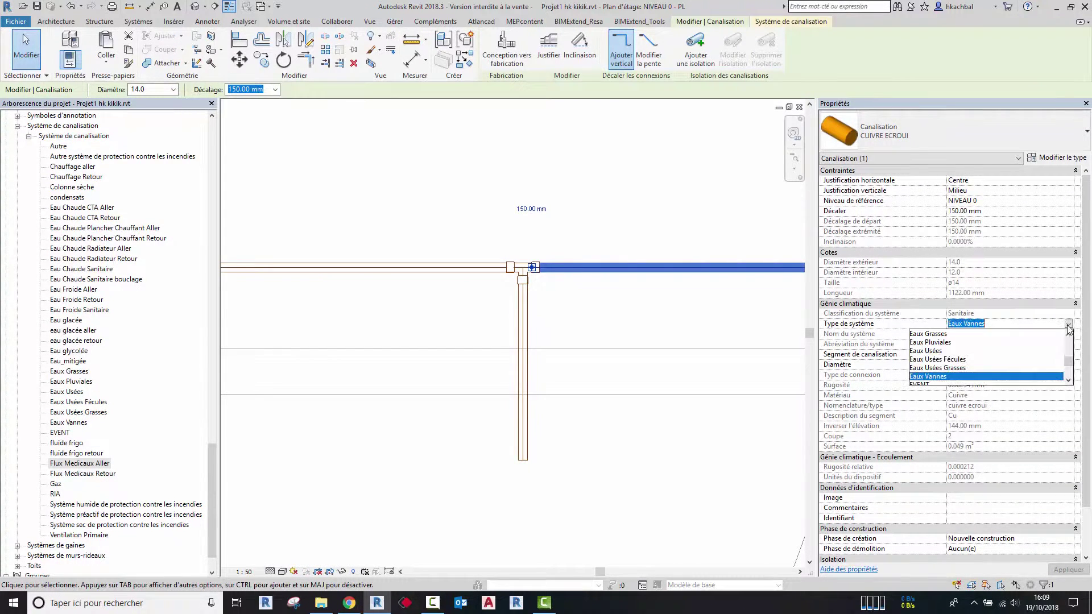
drag(1070, 362, 1070, 340)
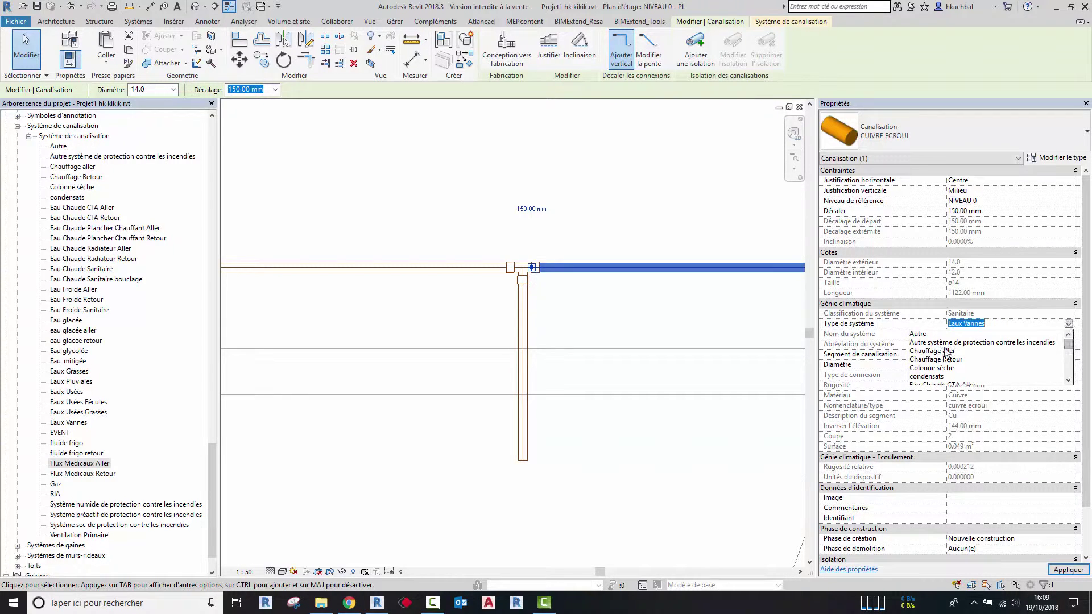
scroll(948, 369, down, 2)
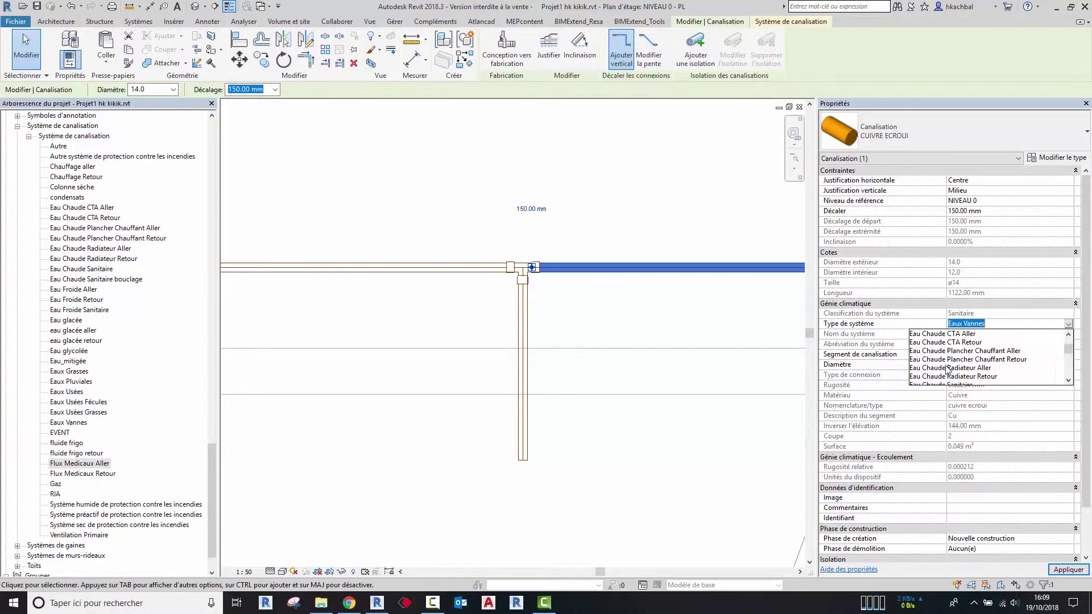
click(947, 372)
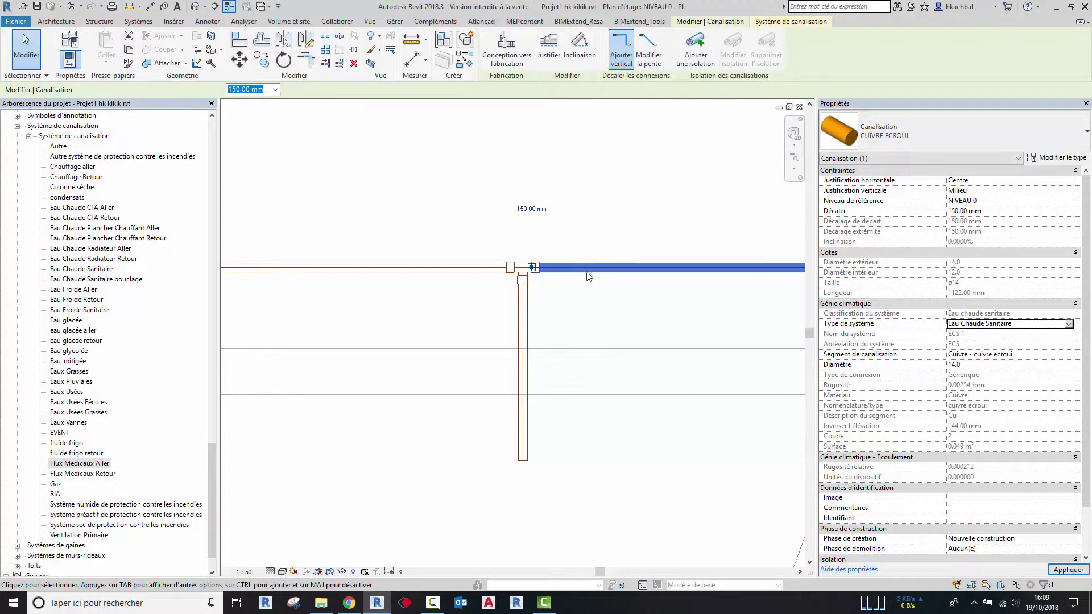
click(599, 243)
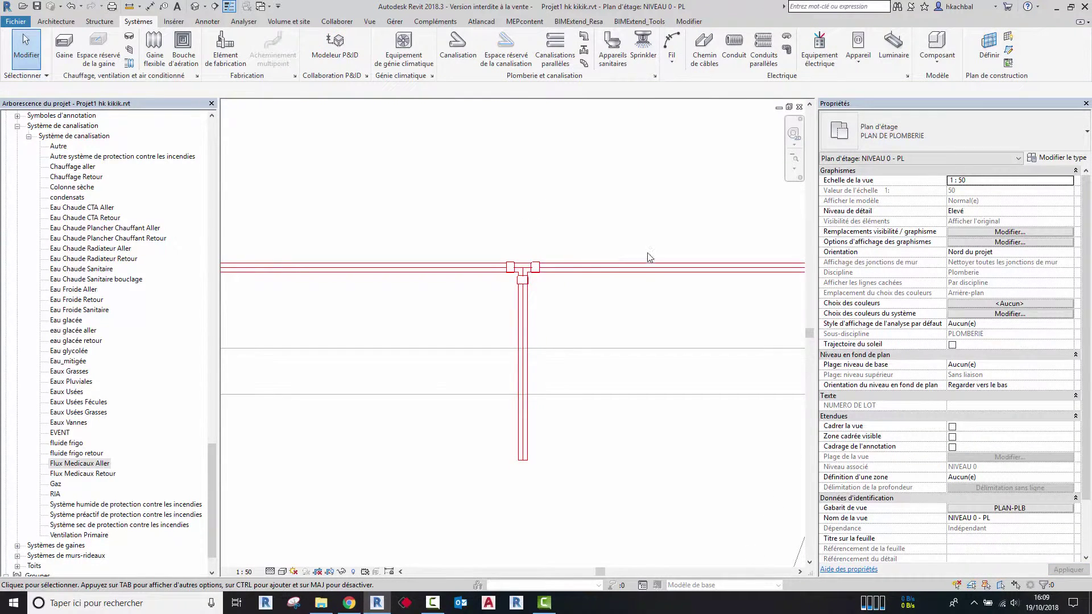
scroll(649, 257, down, 3)
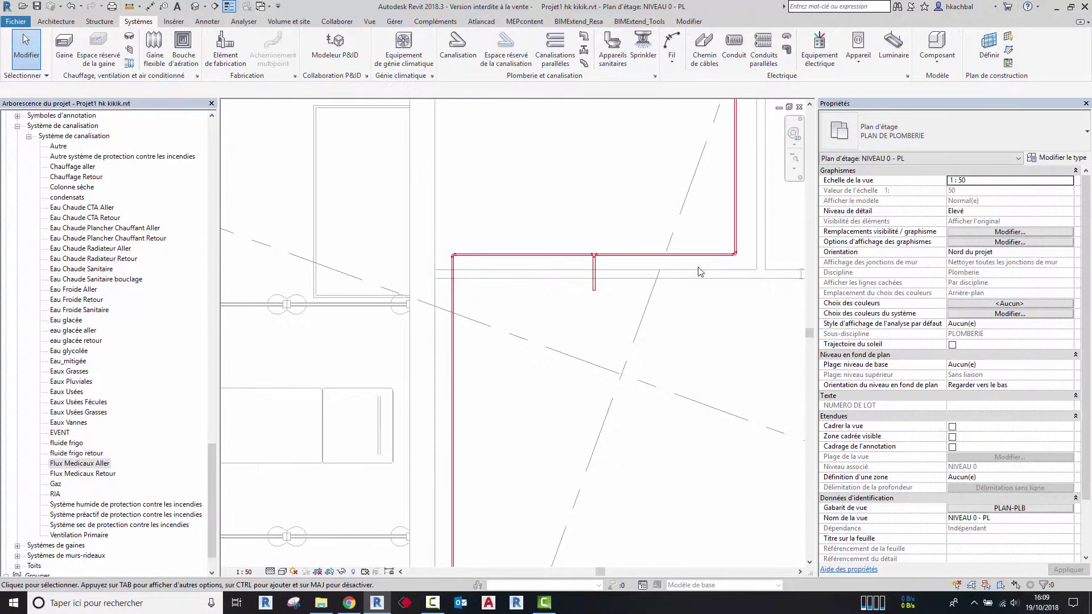
Nudge the horizontal copper pipe down and the vertical copper pipe two steps right
click(563, 259)
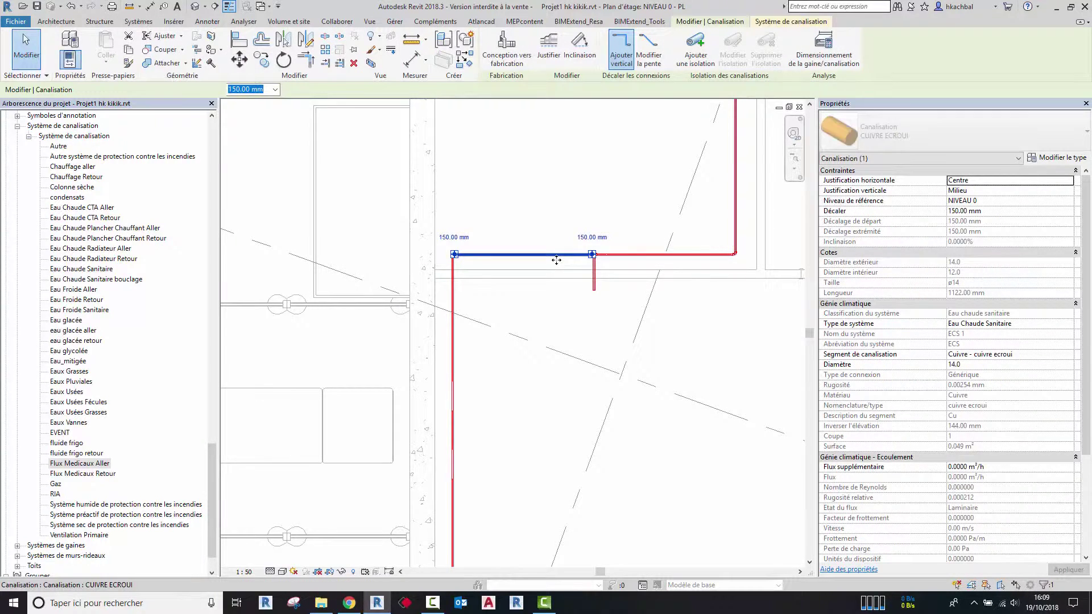
key(Down)
key(Down)
click(559, 228)
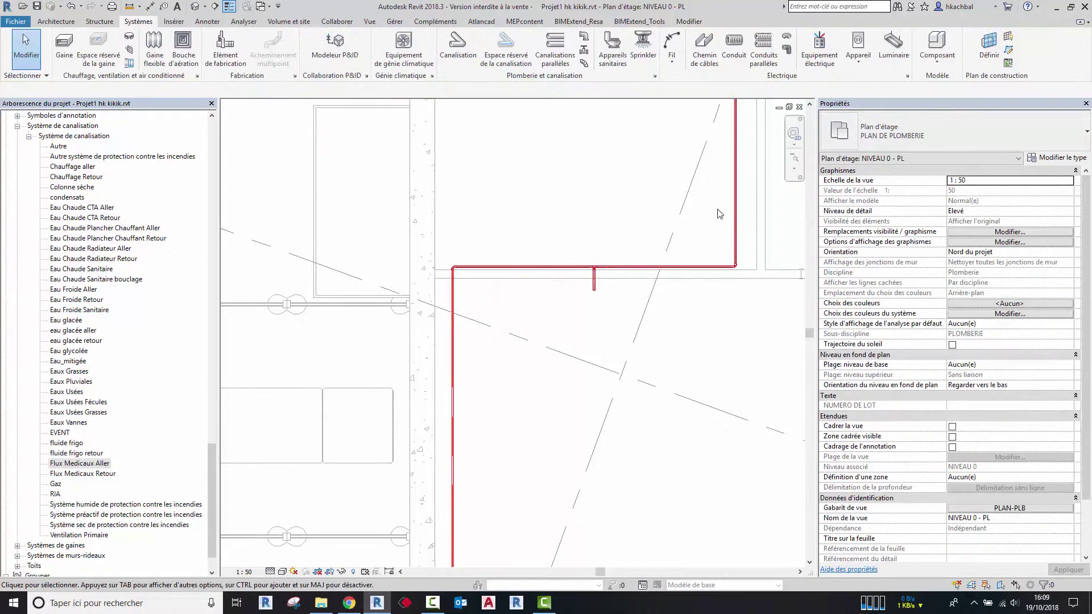
click(736, 208)
key(Right)
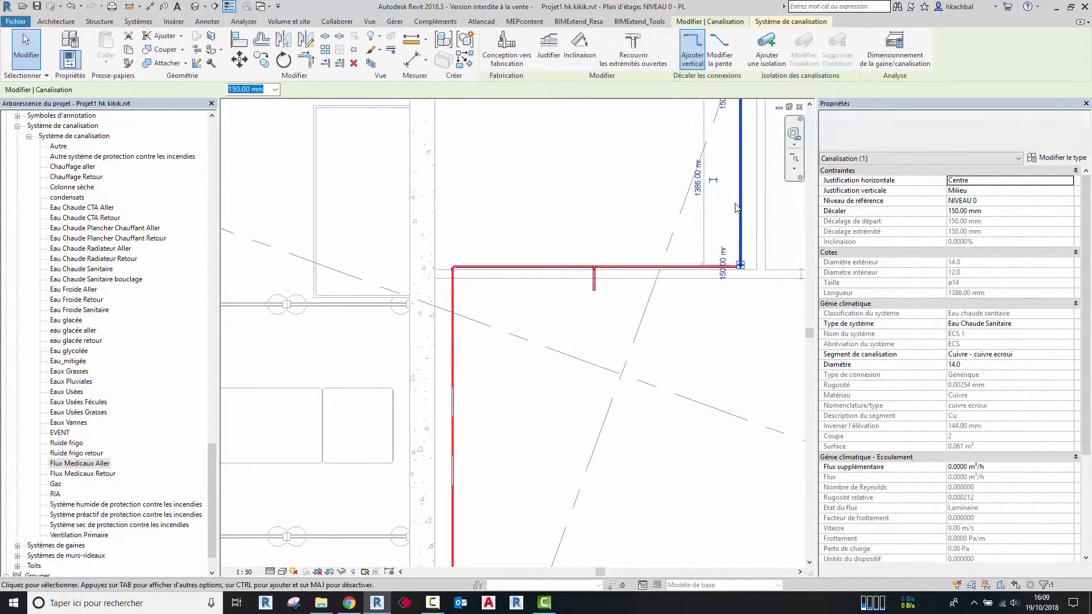
key(Right)
key(Escape)
Start a pipe with the PI alias, choosing Canalisation PVC DC45 at 100.0 diameter
key(p)
key(i)
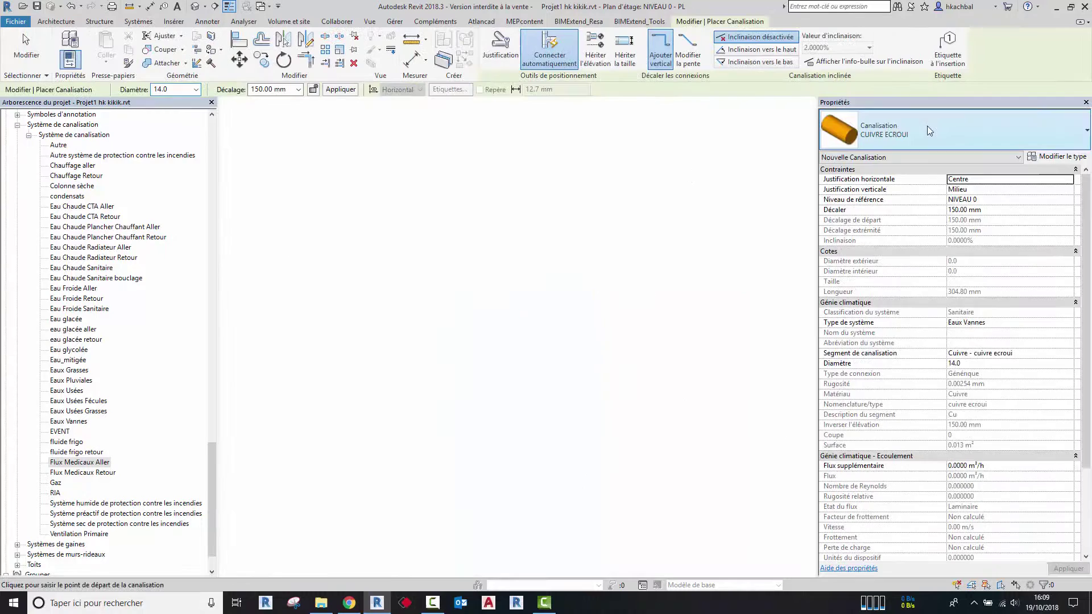
click(928, 125)
scroll(891, 275, down, 2)
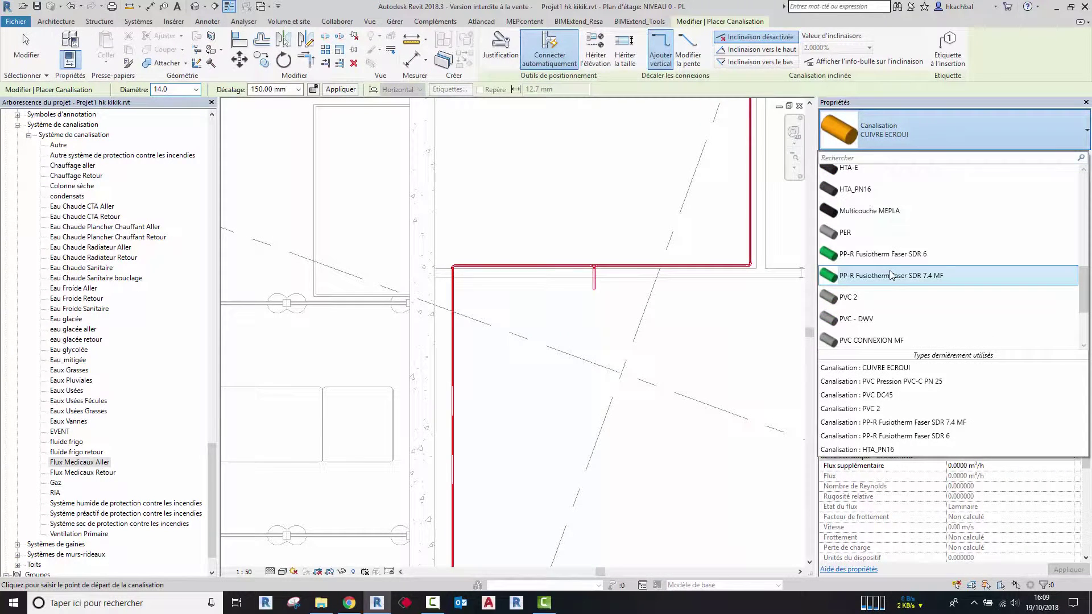
scroll(891, 290, down, 2)
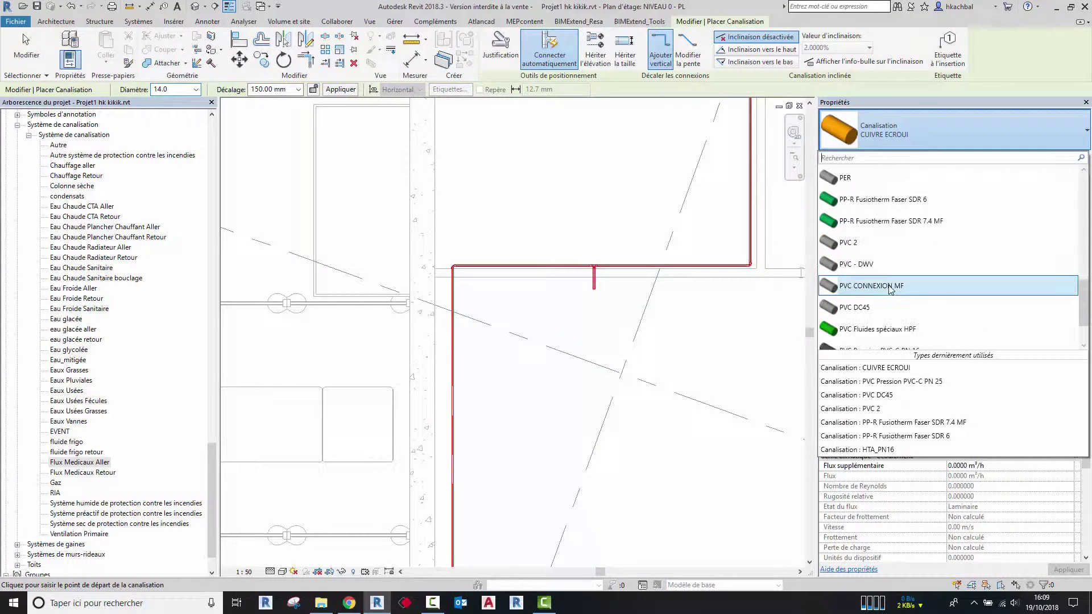
click(870, 312)
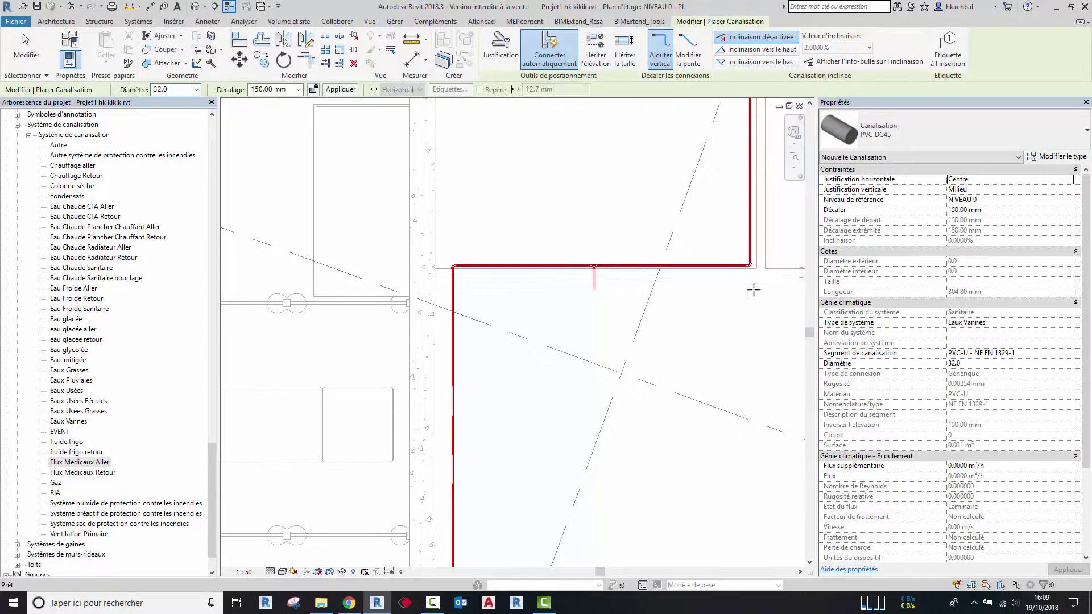
click(195, 89)
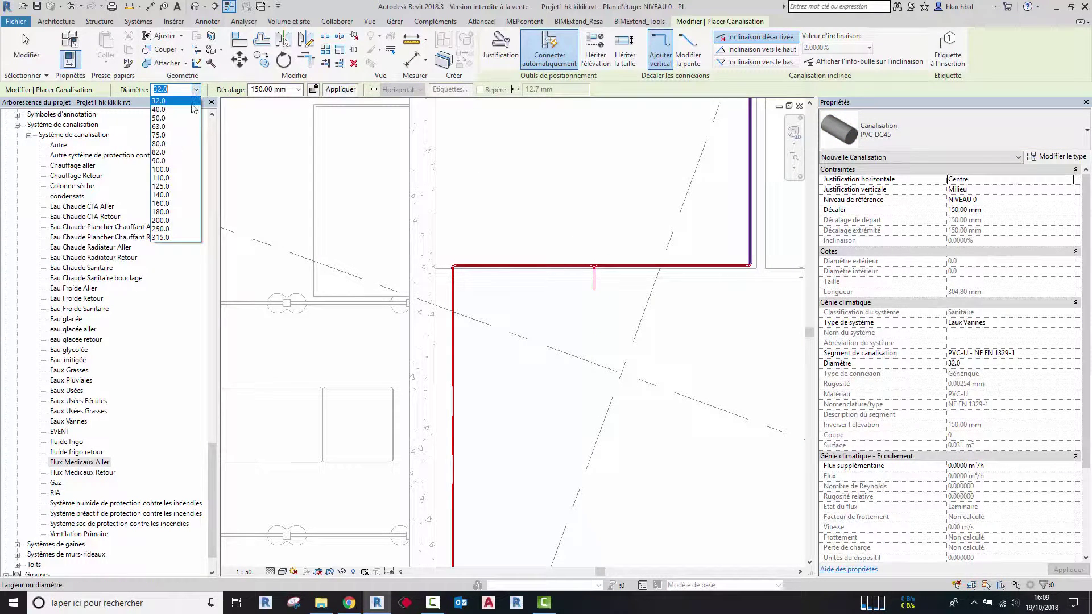
click(170, 166)
scroll(502, 219, down, 1)
scroll(503, 262, down, 1)
scroll(486, 250, down, 1)
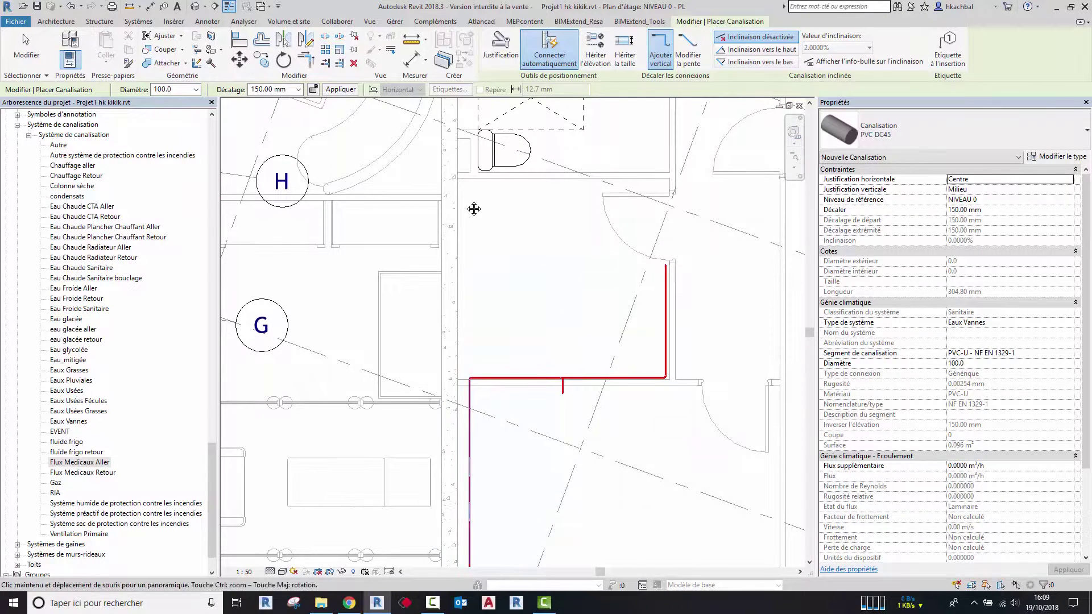
scroll(462, 199, up, 1)
Draw a 40.0 mm PVC pipe down along the wall, ending with an elbow
click(464, 199)
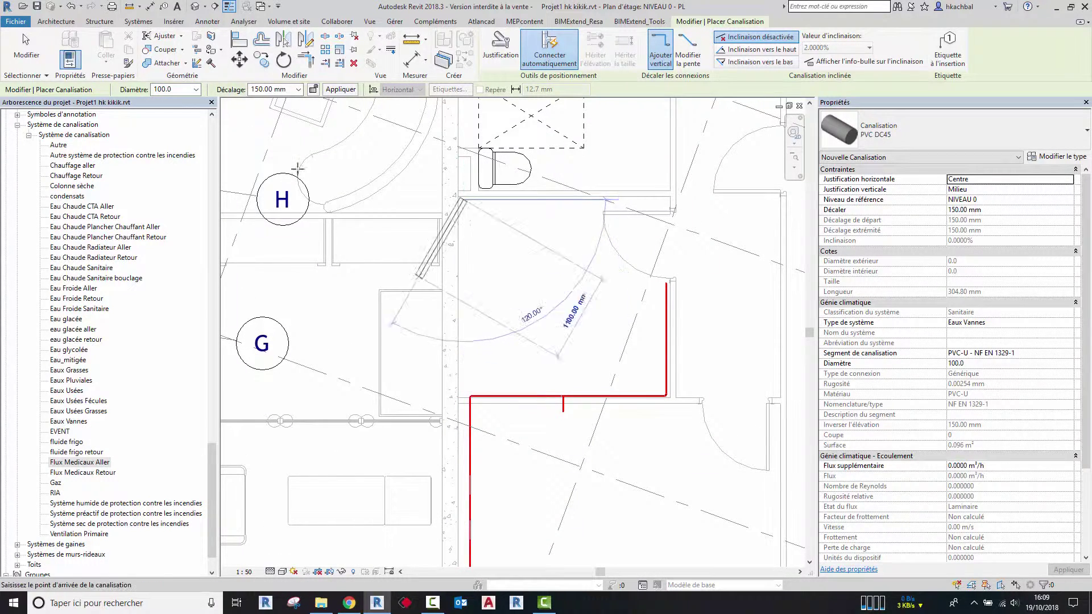
click(196, 90)
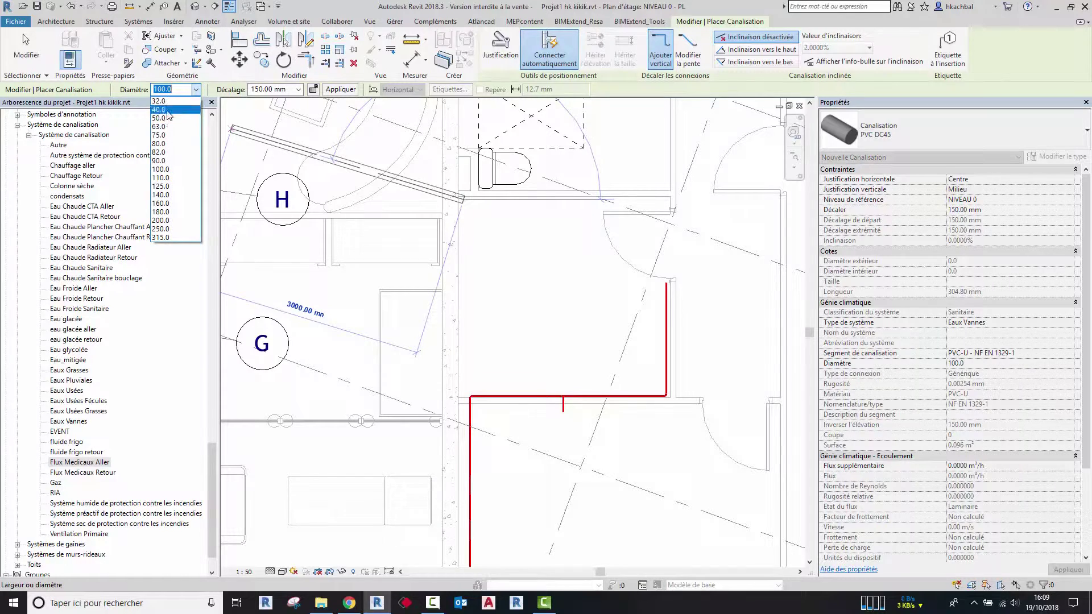
click(169, 109)
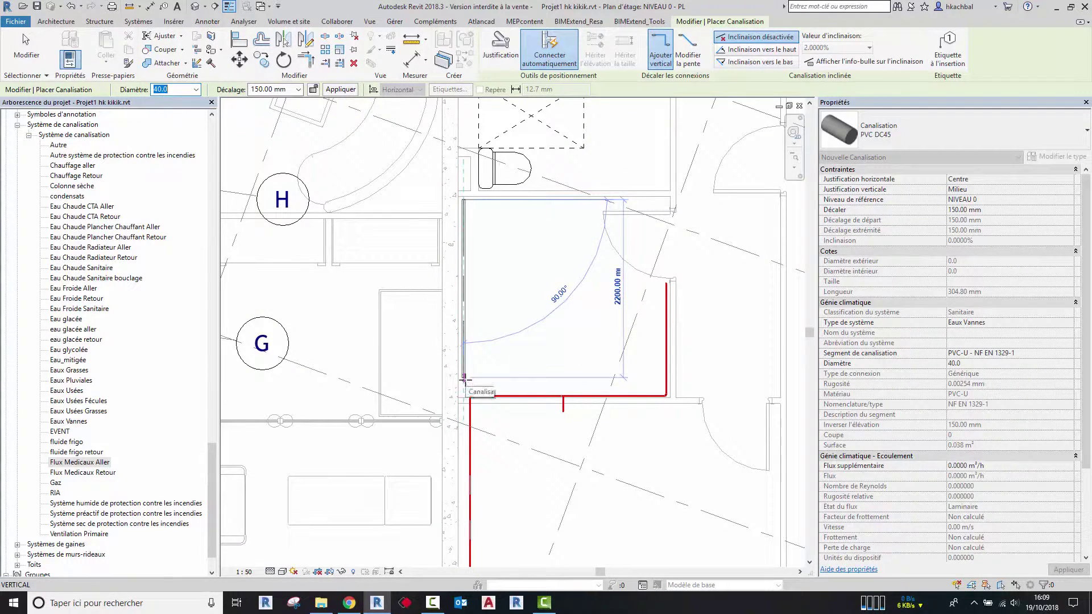
click(437, 377)
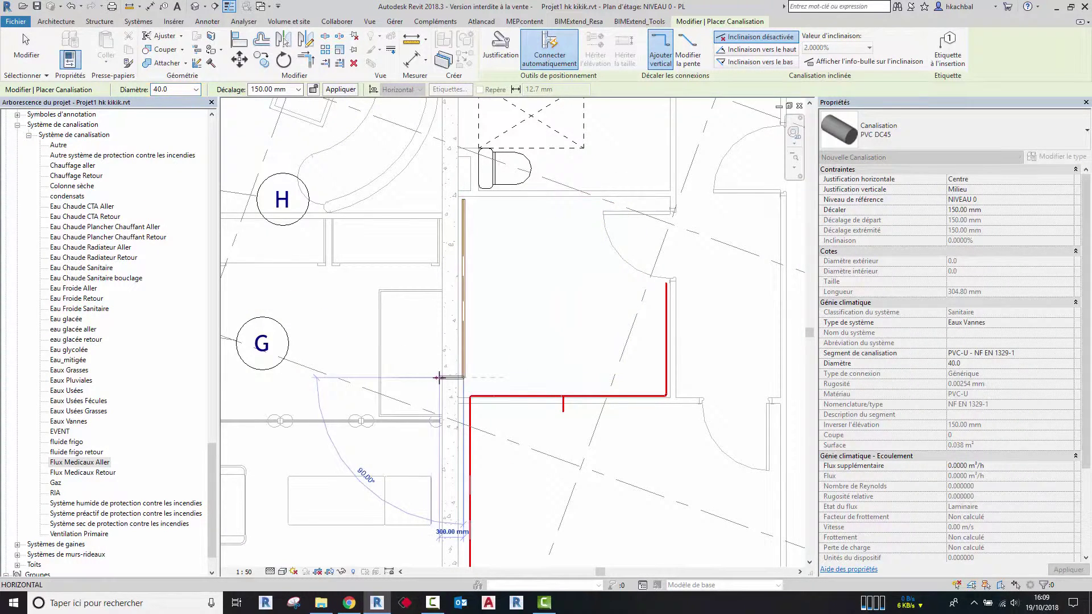
click(434, 443)
key(Escape)
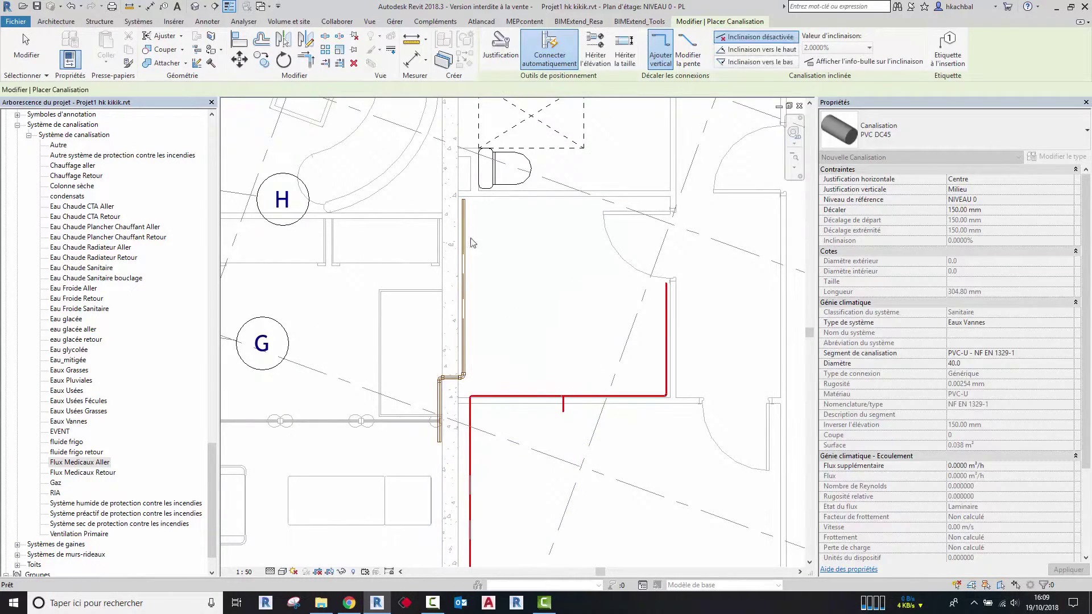
key(Escape)
scroll(529, 138, up, 3)
scroll(527, 290, up, 3)
mouse_move(512, 227)
middle_down()
mouse_move(433, 307)
mouse_move(430, 260)
middle_up()
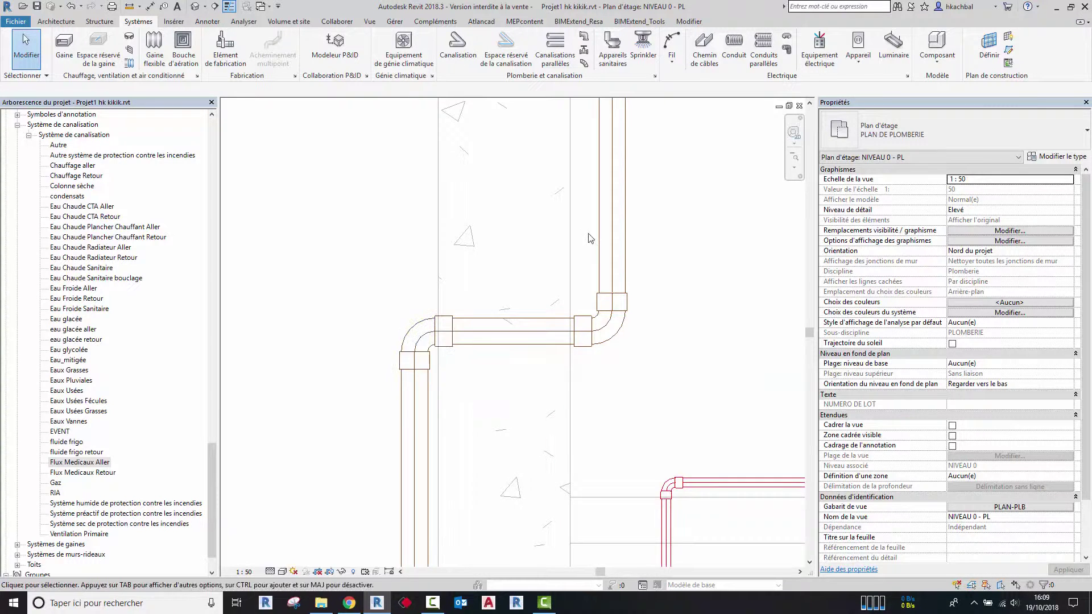
Draw a horizontal PVC branch from the vertical PVC pipe out to the right
scroll(432, 360, down, 2)
mouse_move(568, 370)
middle_down()
mouse_move(561, 297)
mouse_move(555, 312)
middle_up()
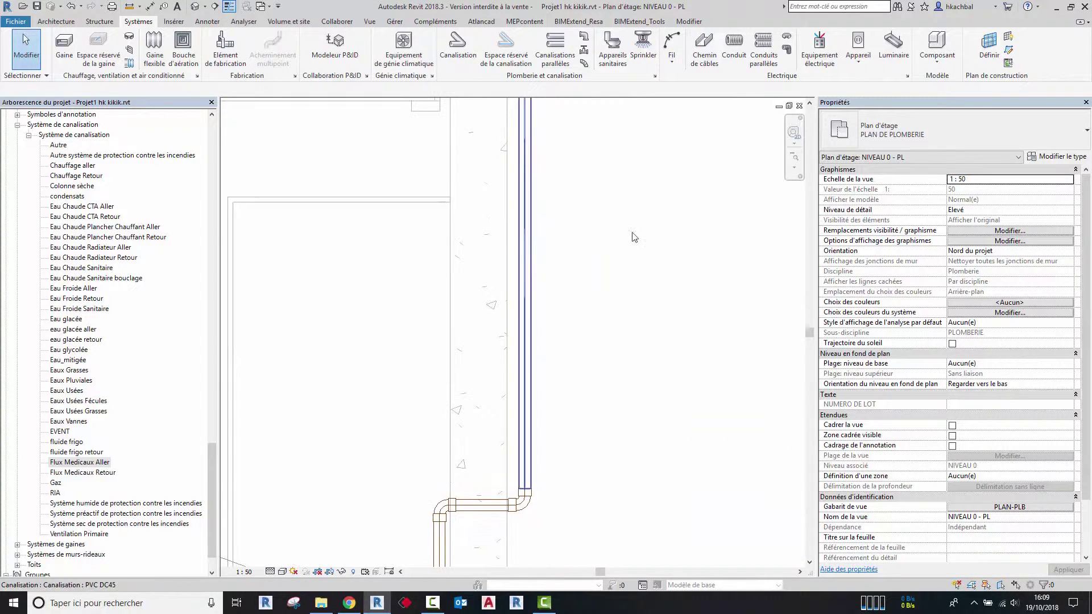
click(457, 46)
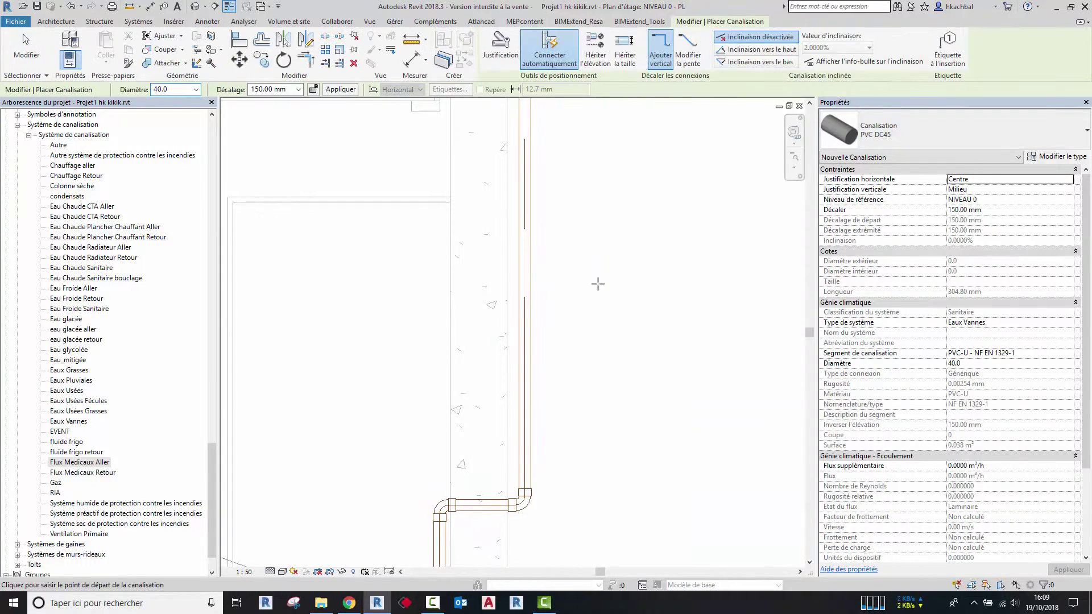
middle_drag(574, 324, 535, 263)
scroll(536, 262, down, 2)
scroll(535, 262, up, 1)
scroll(535, 262, up, 1)
click(535, 262)
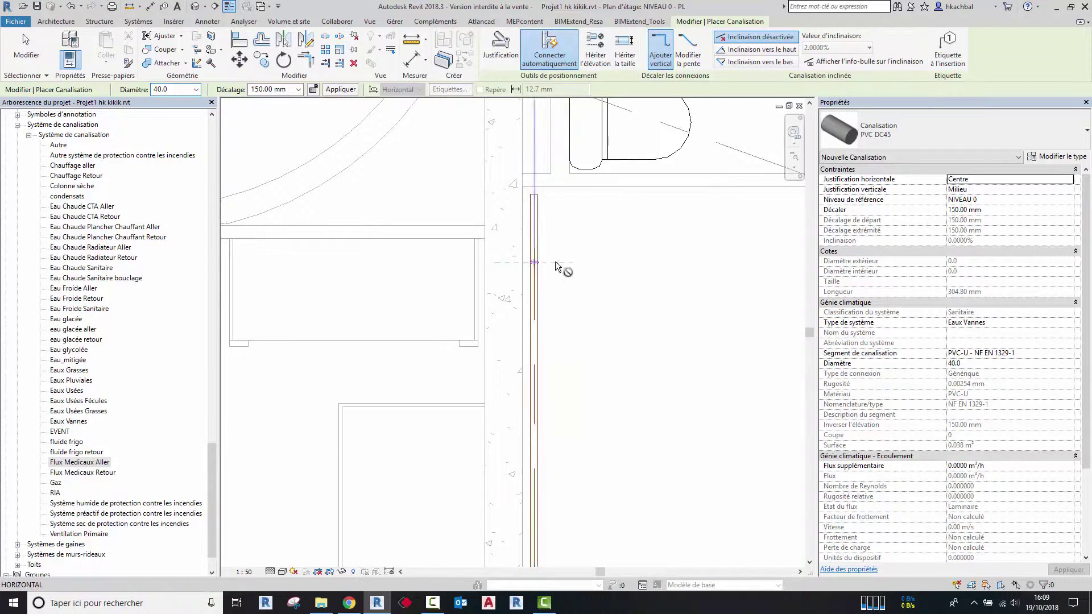
click(648, 261)
key(Escape)
key(Escape)
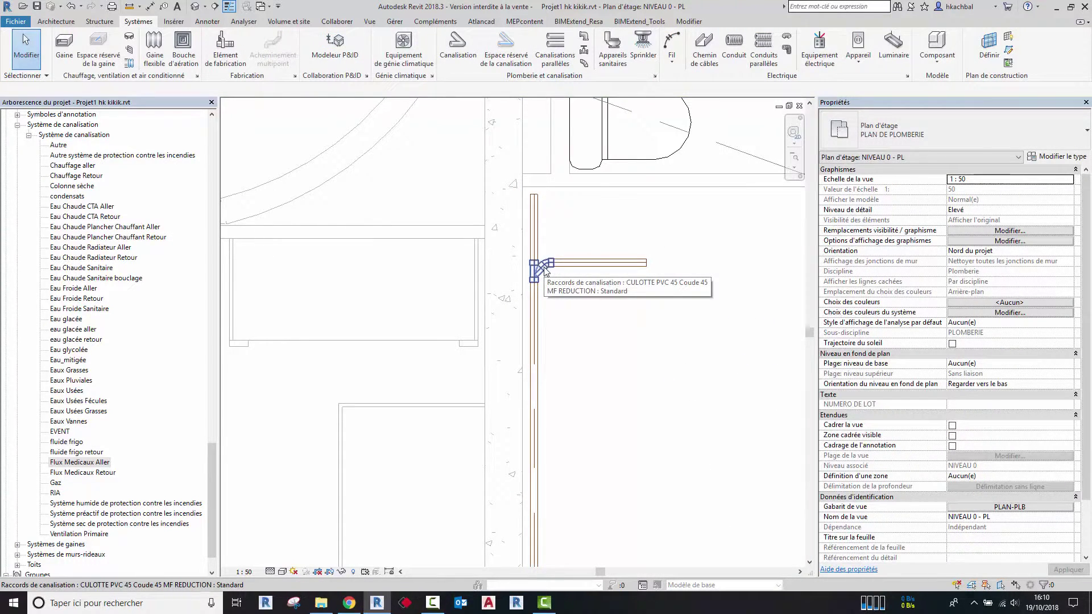
Select the vertical PVC pipe to inspect the whole run, then deselect it
scroll(544, 271, down, 2)
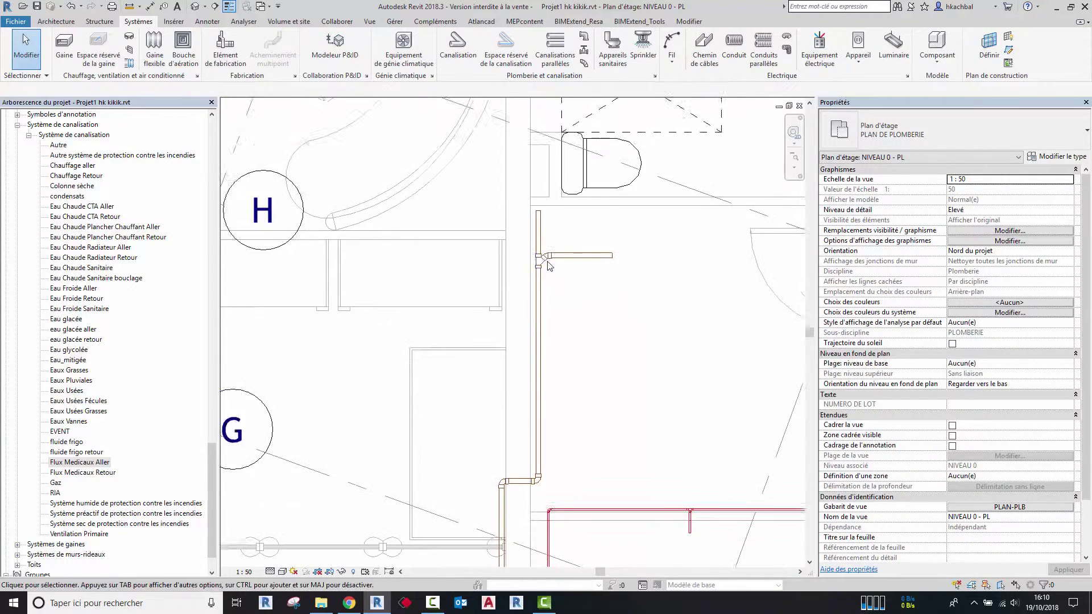
click(545, 338)
middle_drag(631, 243, 581, 260)
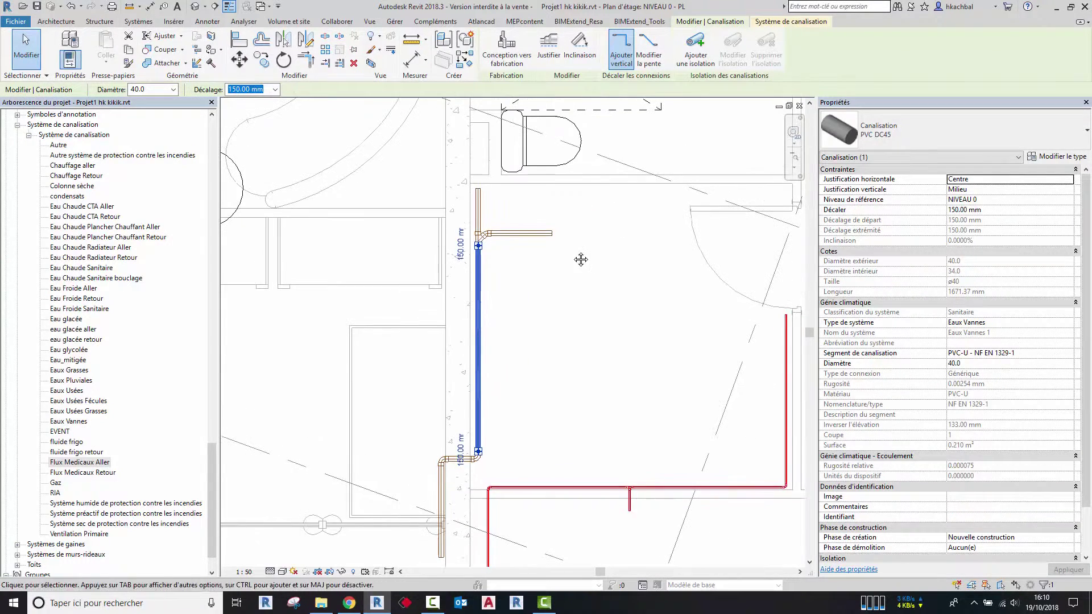
click(581, 259)
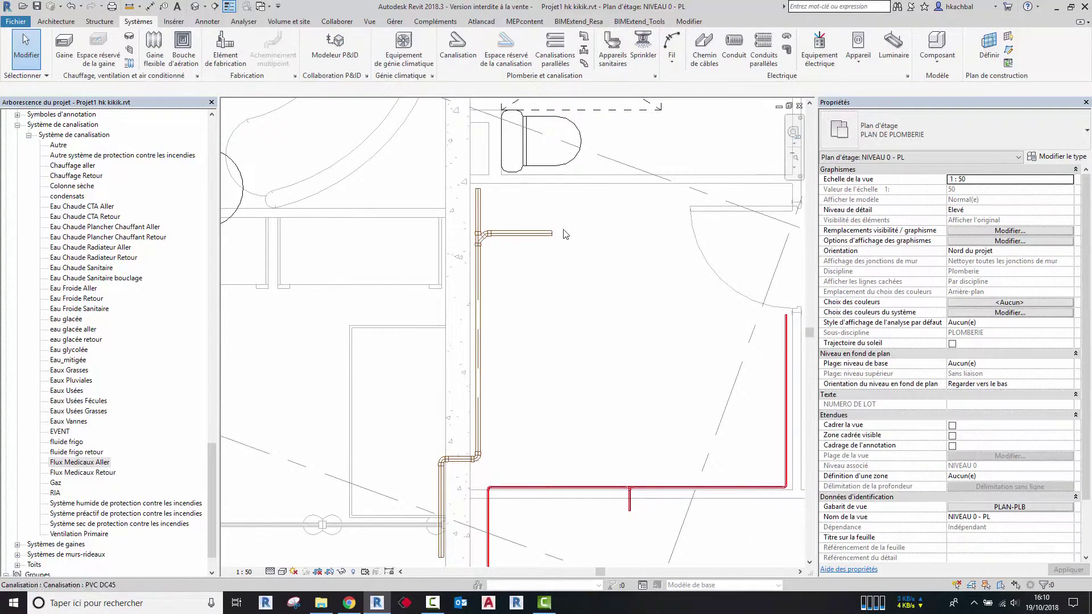
Draw a second PVC pipe at 1.0000% slope left of the first PVC run
click(470, 66)
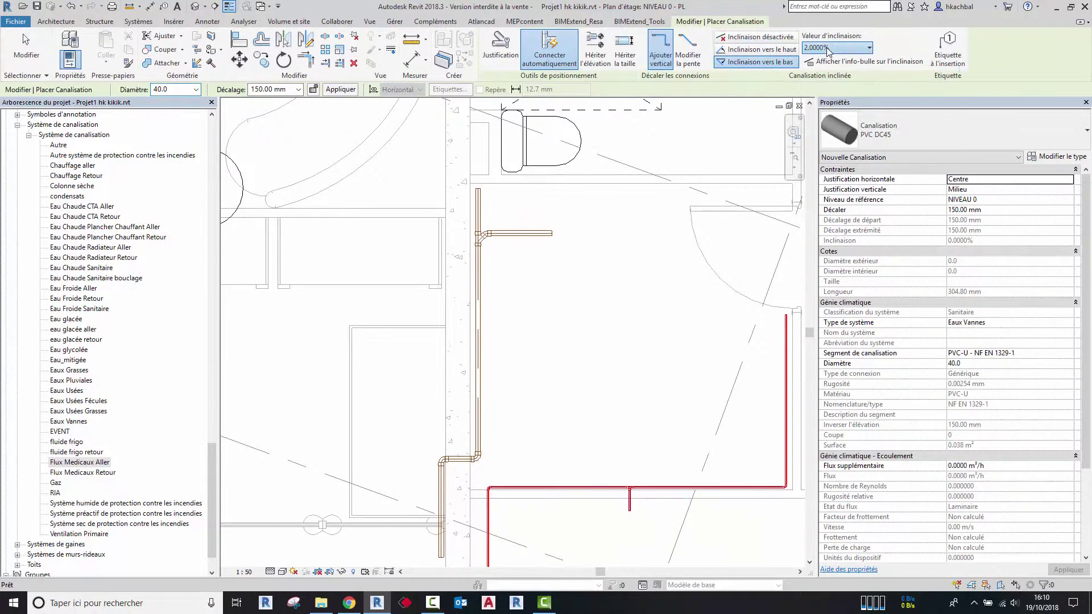
click(828, 51)
click(832, 68)
middle_drag(520, 309, 567, 294)
click(481, 155)
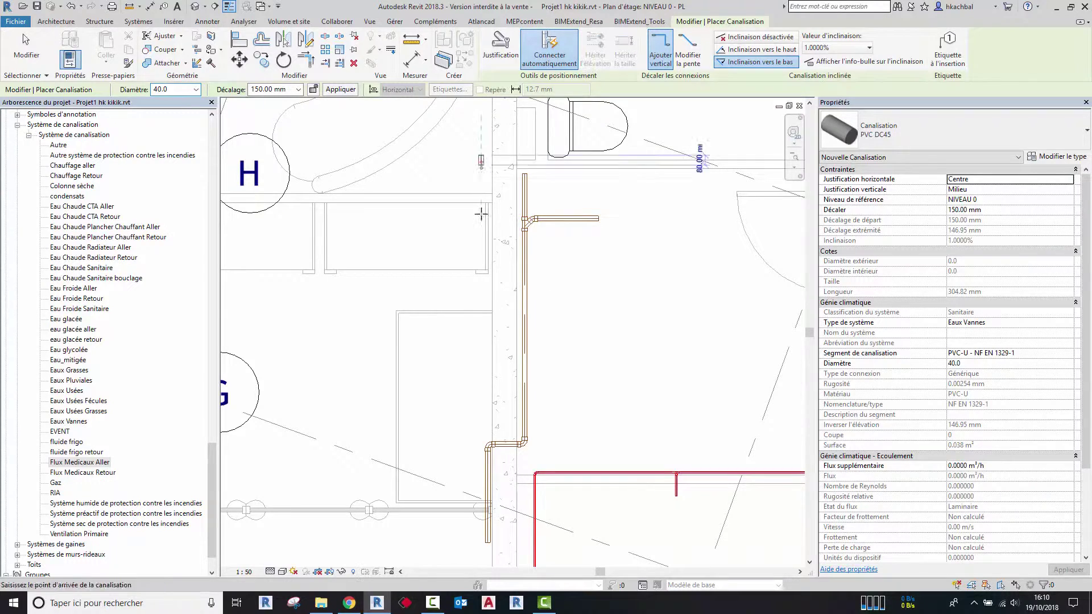
click(481, 495)
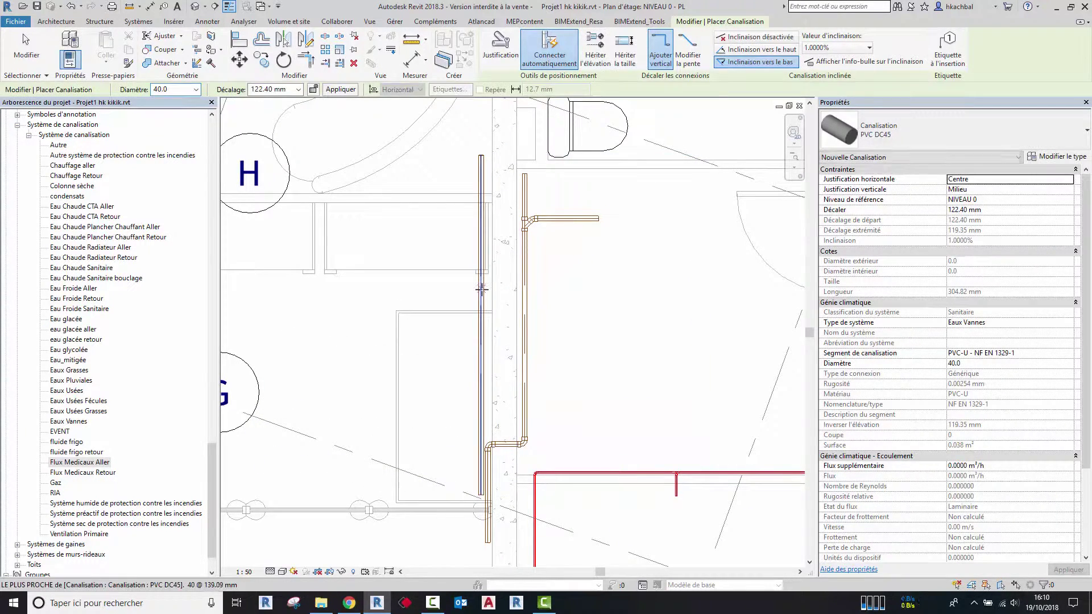
click(483, 288)
key(Escape)
key(Escape)
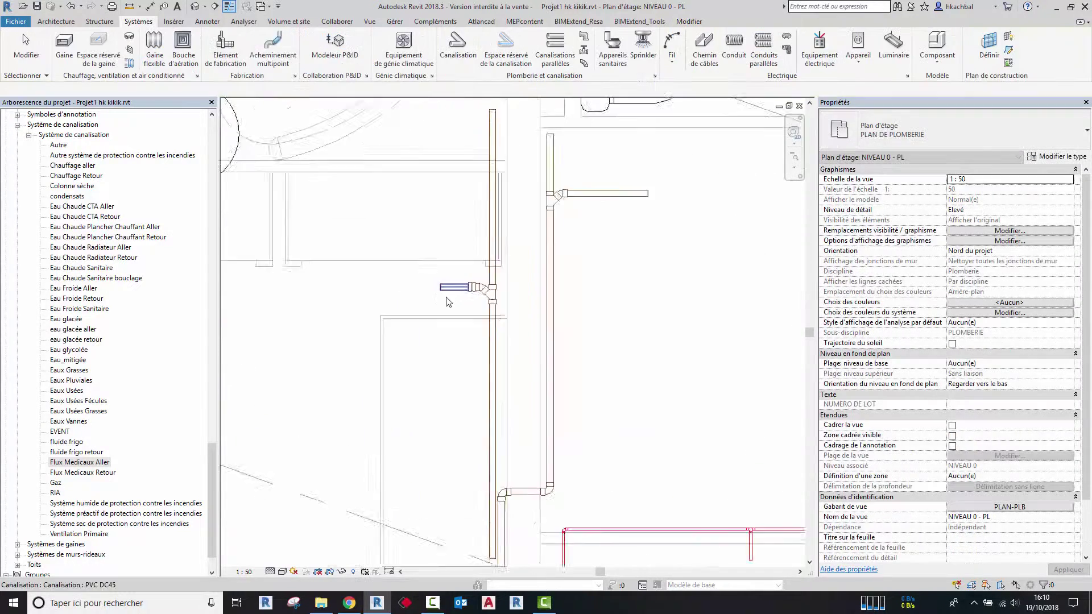
Select the vertical and short horizontal PVC pipes to check their slopes
scroll(458, 312, up, 1)
scroll(461, 256, up, 1)
click(462, 236)
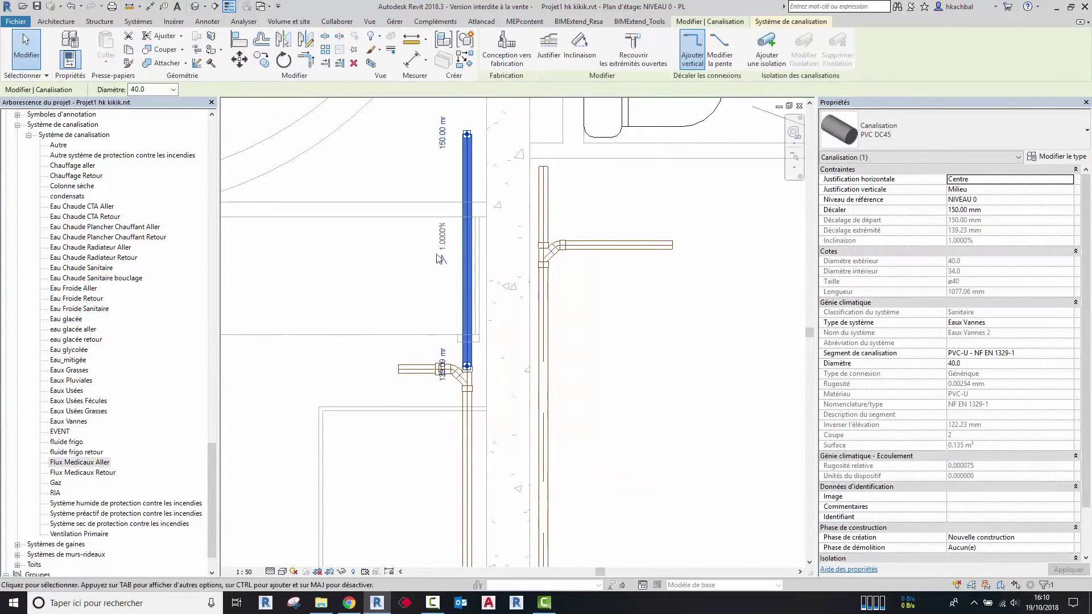
click(411, 370)
scroll(410, 348, up, 4)
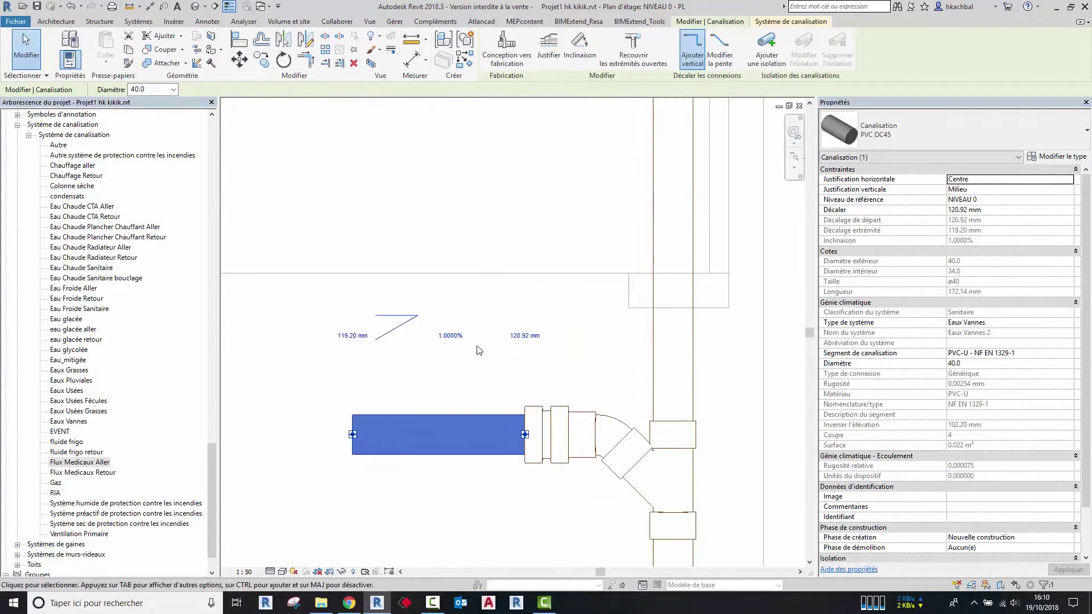
scroll(452, 182, down, 3)
scroll(500, 256, up, 2)
Deselect, zoom out to show both PVC DC45 runs, and start a new pipe
key(Escape)
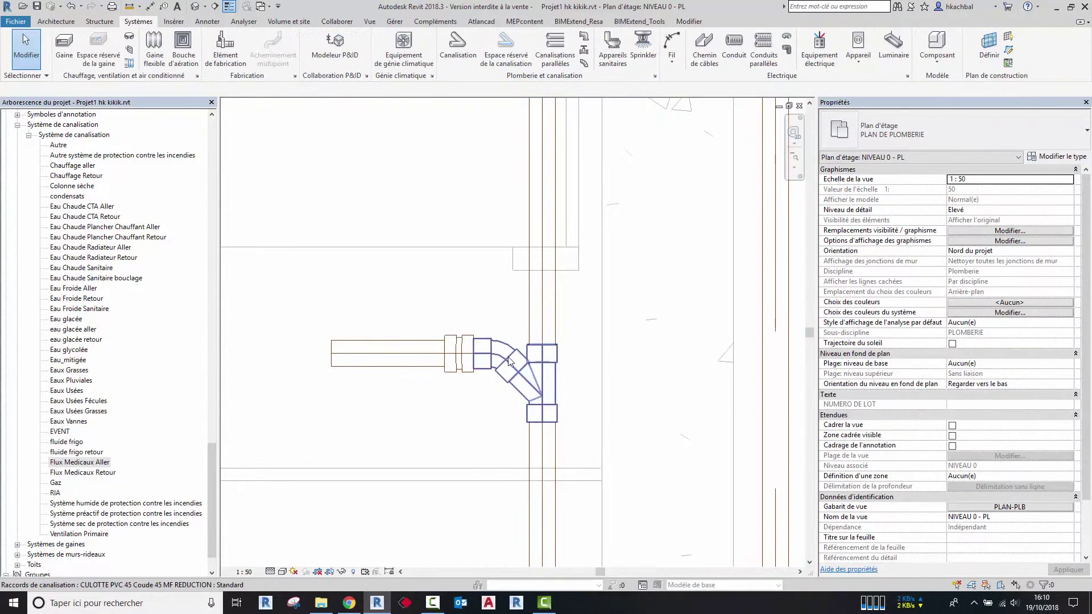
scroll(503, 348, down, 2)
scroll(362, 260, up, 2)
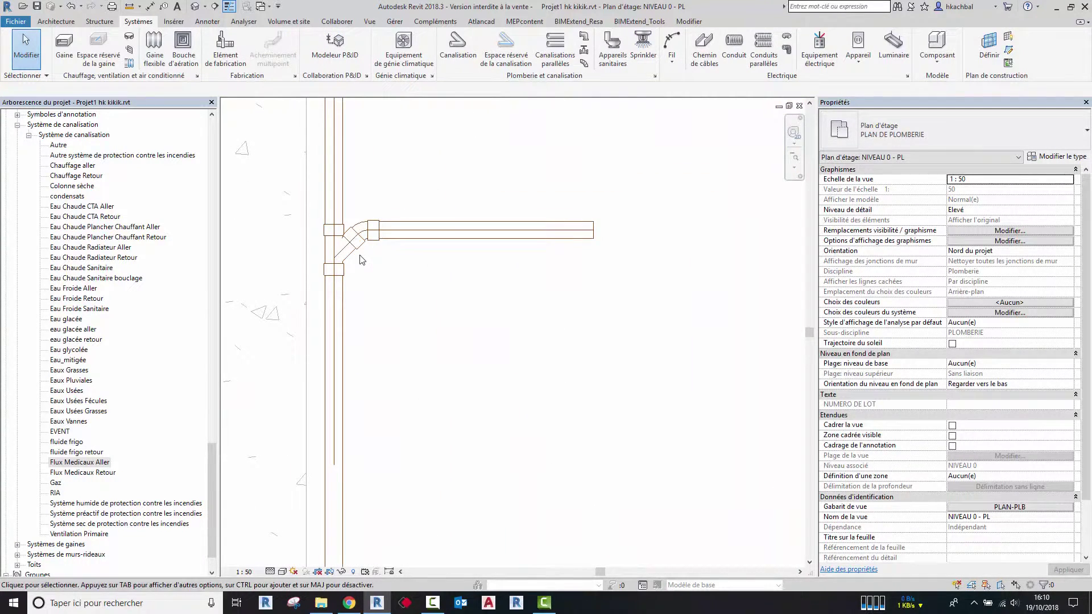
scroll(439, 313, down, 2)
scroll(437, 318, down, 2)
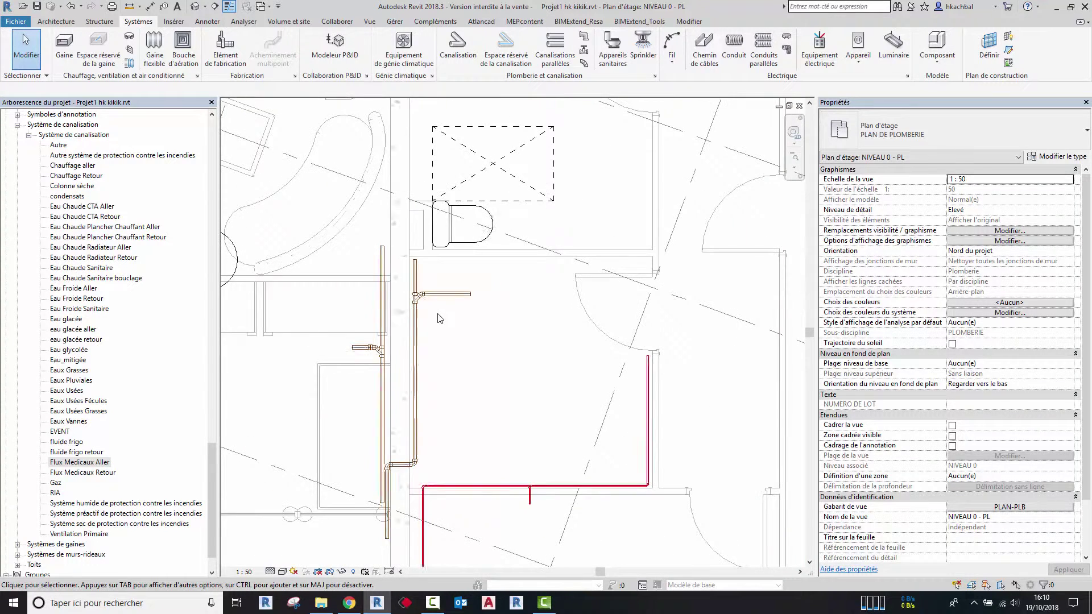
scroll(440, 318, down, 2)
scroll(501, 341, down, 1)
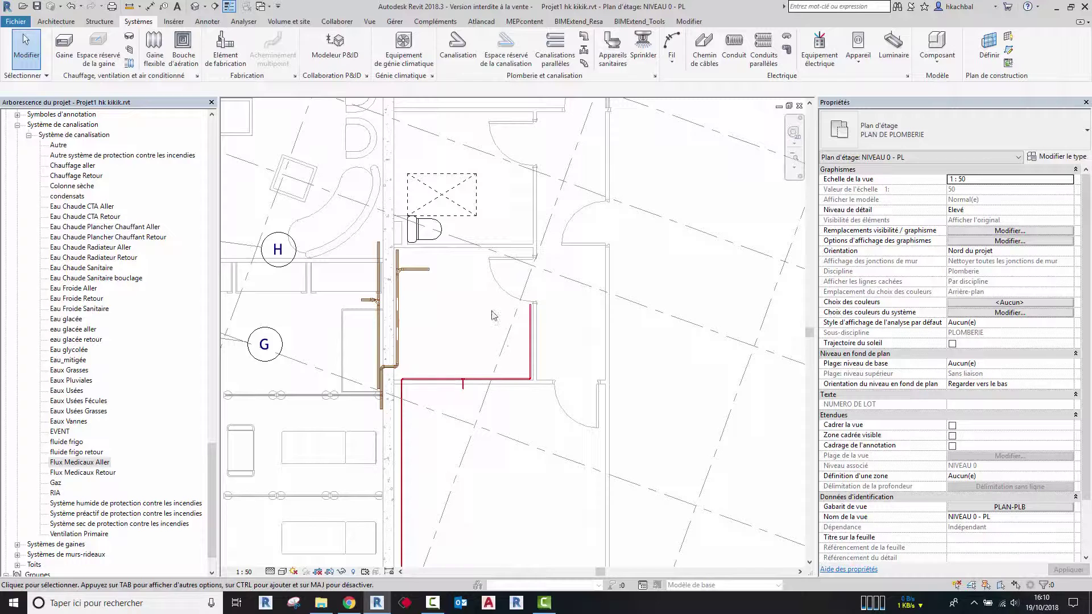
scroll(476, 351, down, 2)
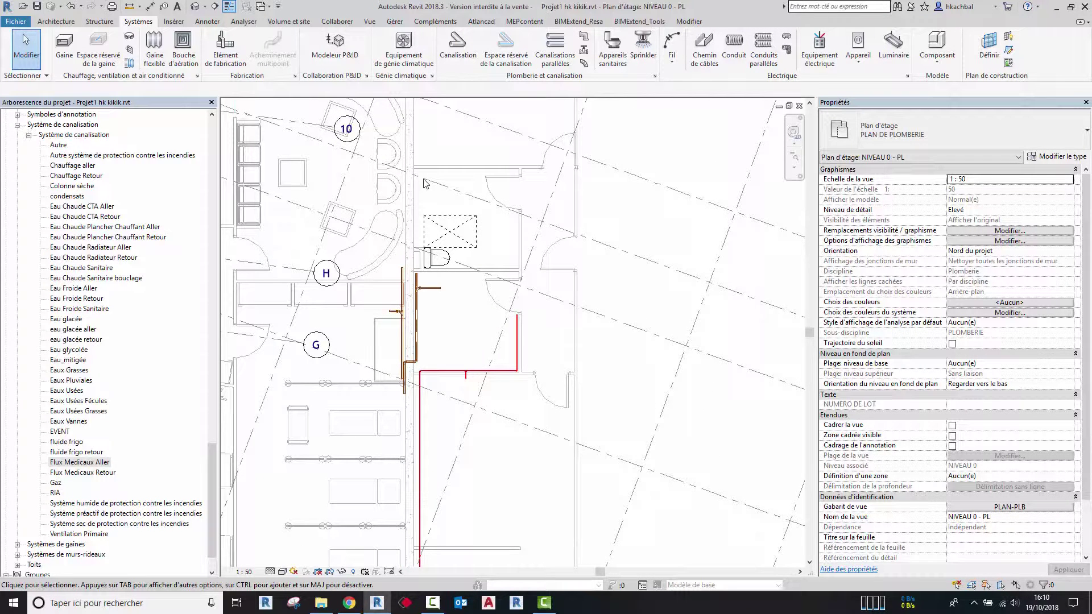
click(458, 46)
Choose the CUIVRE ECROUI copper pipe type with a 12.0 diameter
click(875, 125)
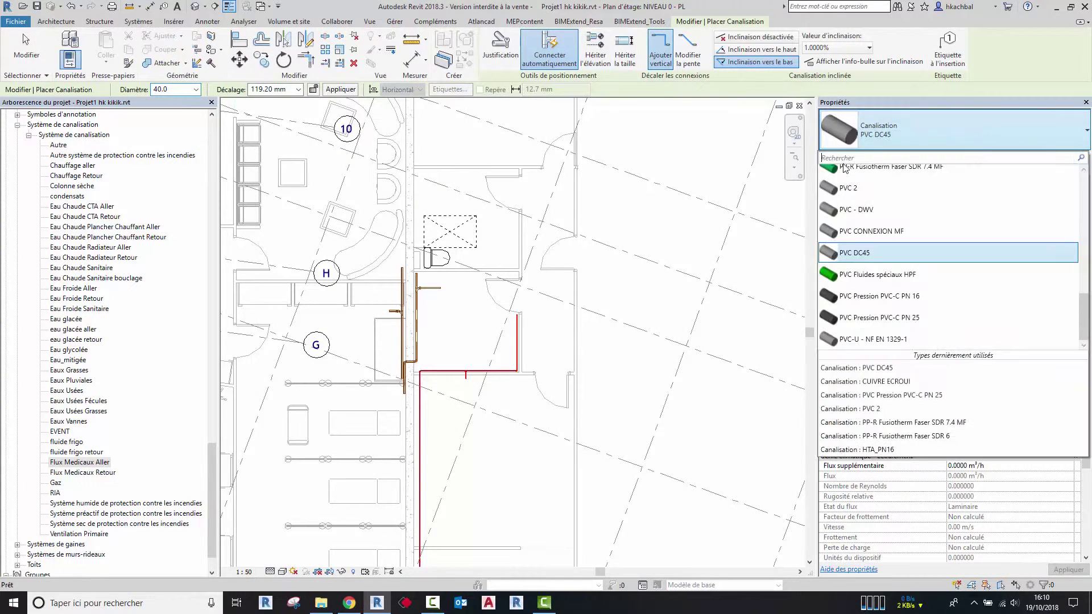
scroll(852, 276, up, 3)
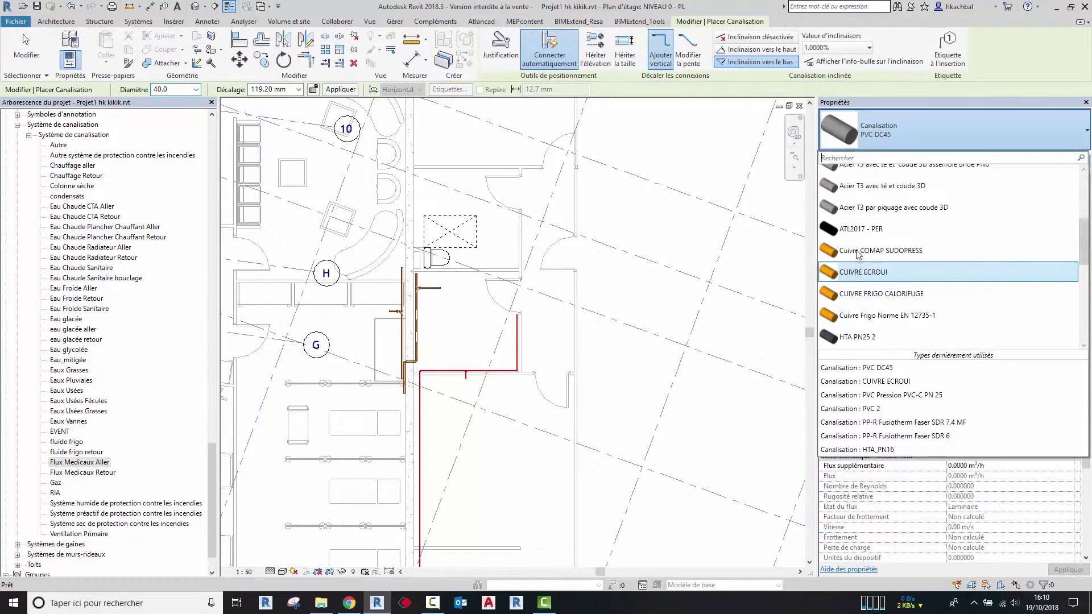
click(863, 190)
click(171, 89)
click(195, 89)
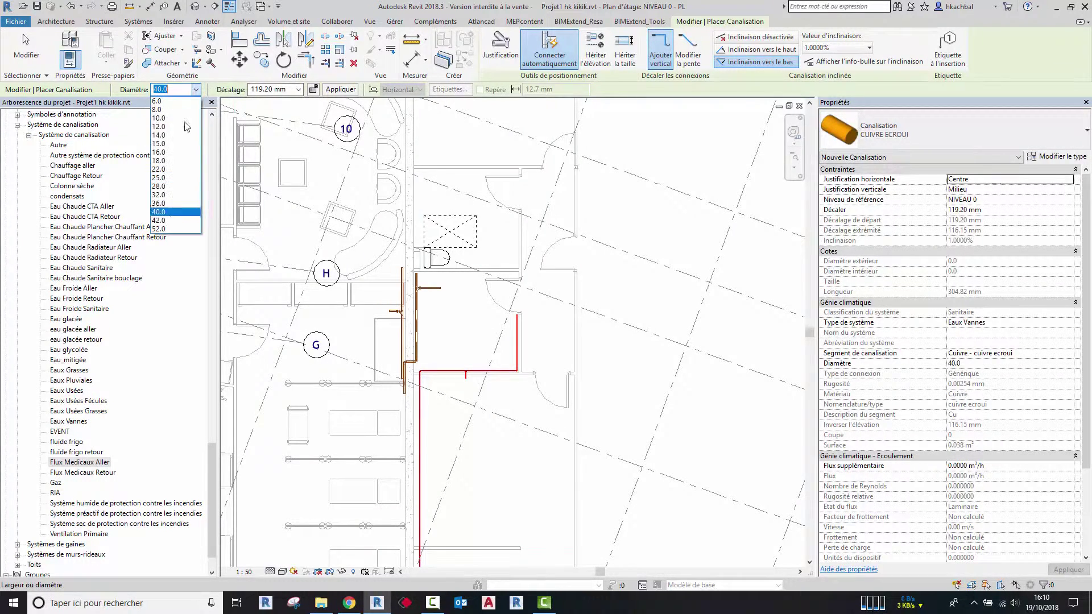
click(171, 137)
Set a -150 mm offset, disable slope, and place the pipe's start point
click(270, 91)
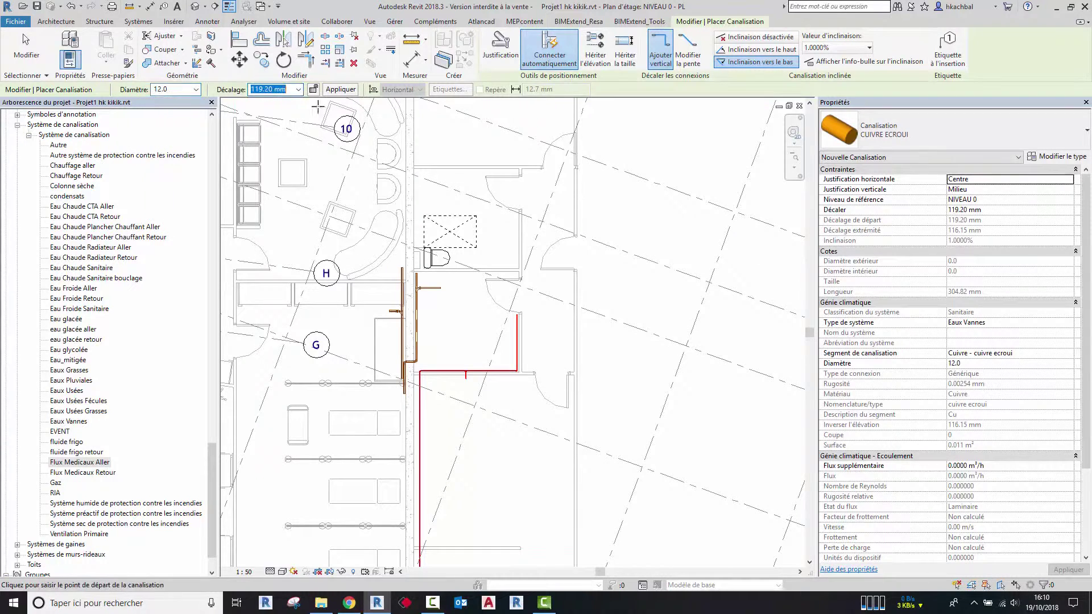
text(-150)
key(Return)
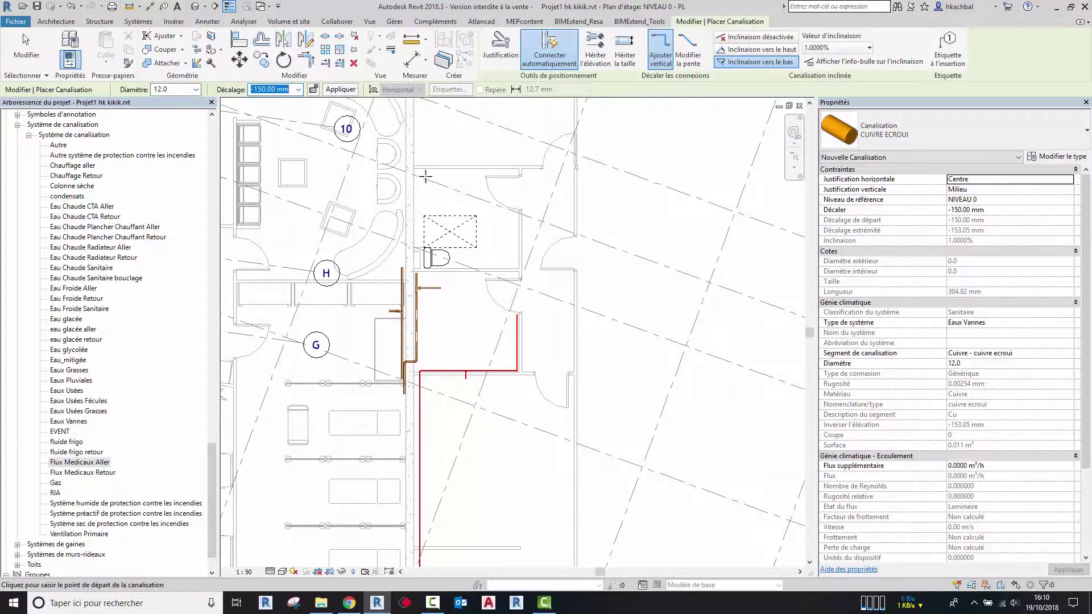
click(757, 37)
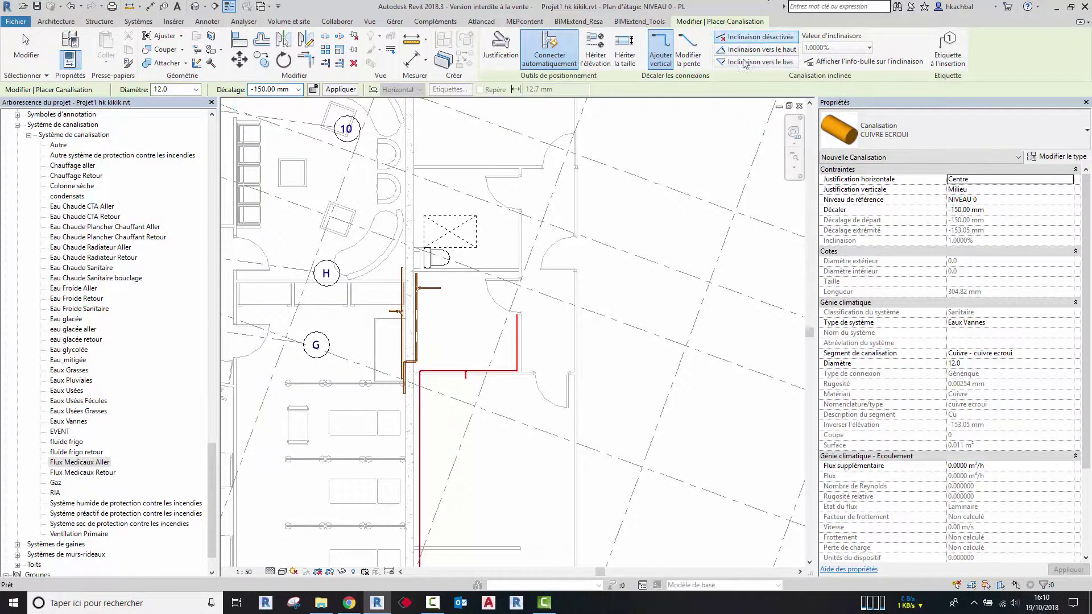
click(420, 173)
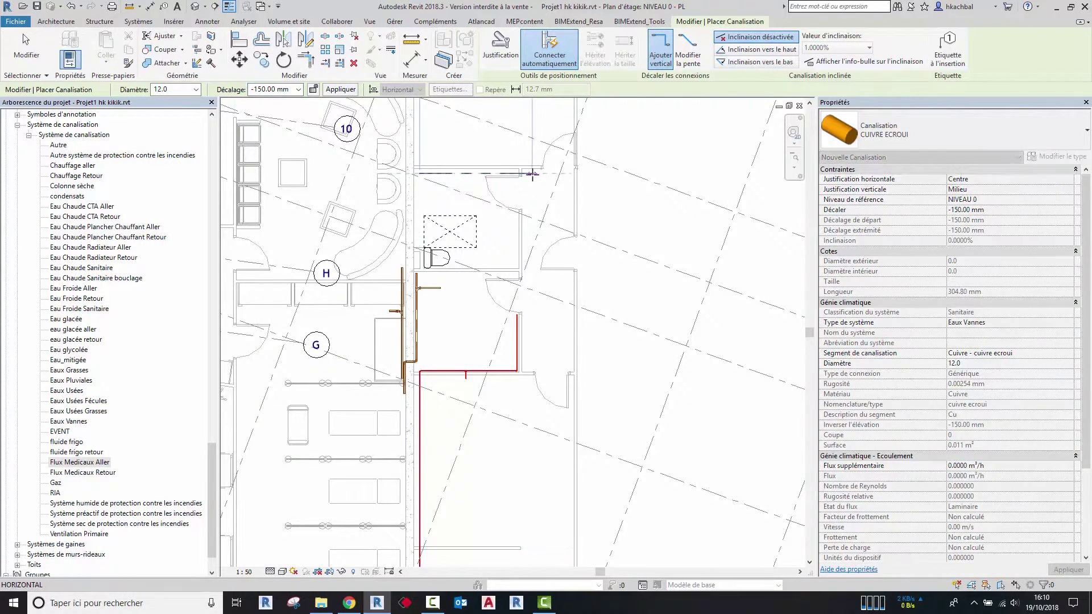
Extend the CUIVRE ECROUI copper pipe with a vertical leg up to the top wall, then end drawing
middle_drag(592, 176, 510, 281)
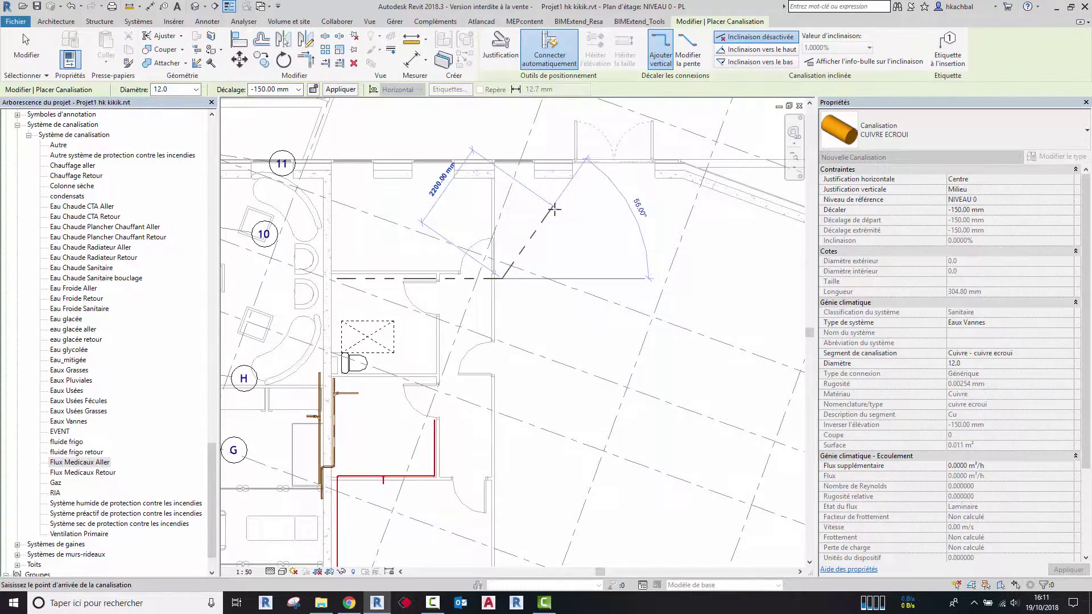
click(553, 117)
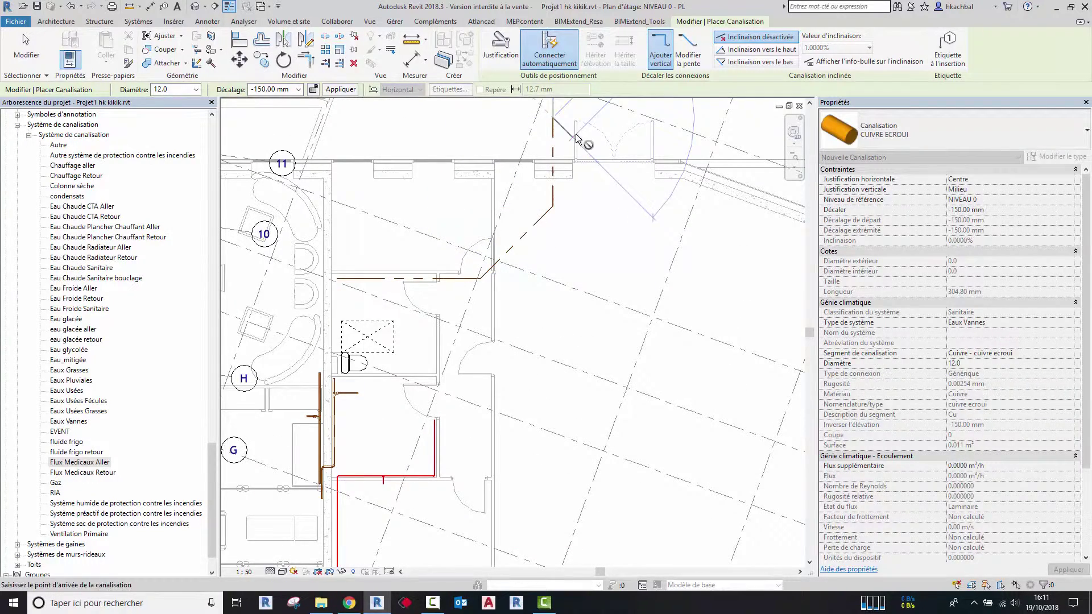
key(Escape)
key(Escape)
scroll(547, 168, up, 3)
scroll(548, 168, down, 3)
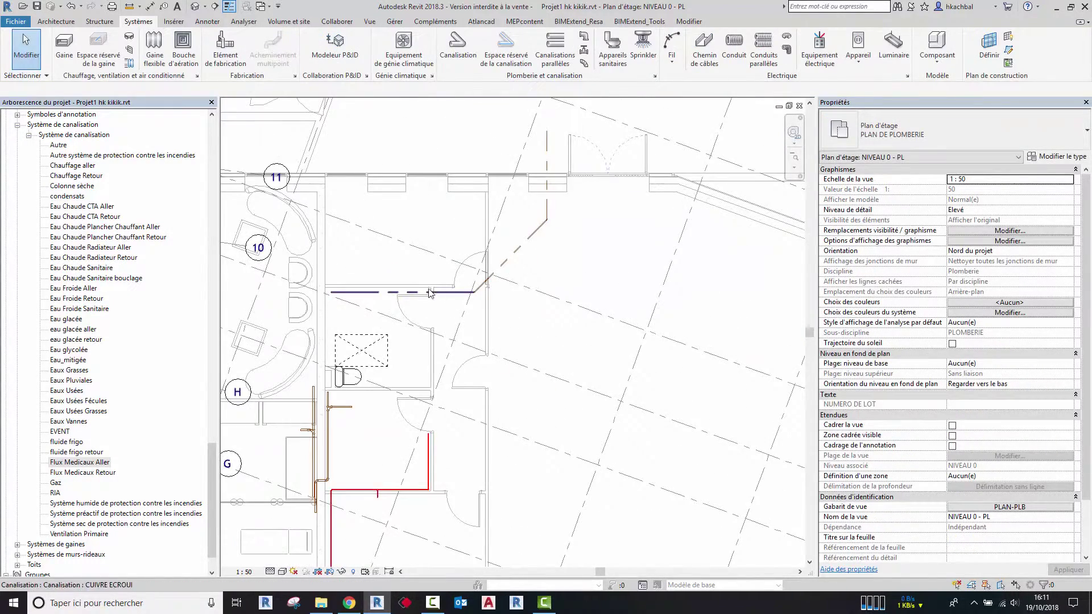
scroll(569, 145, down, 1)
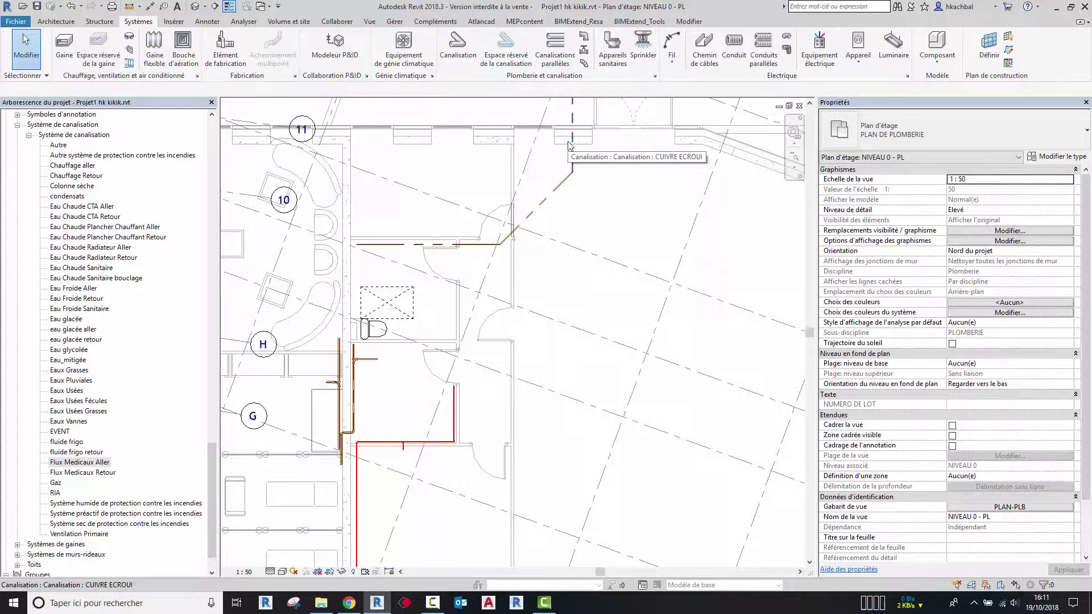
scroll(371, 408, up, 3)
Restart pipe placement and select the PVC Pression PVC-C PN 25 pipe type
middle_drag(371, 408, 439, 397)
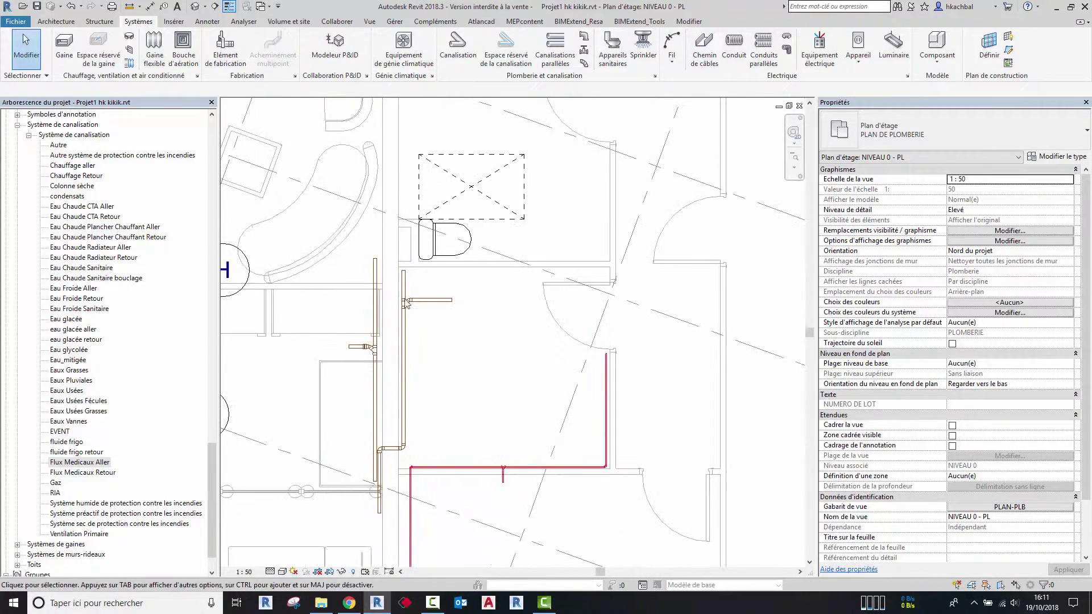
click(457, 46)
key(Escape)
click(457, 45)
click(897, 137)
scroll(896, 285, down, 2)
scroll(895, 302, down, 1)
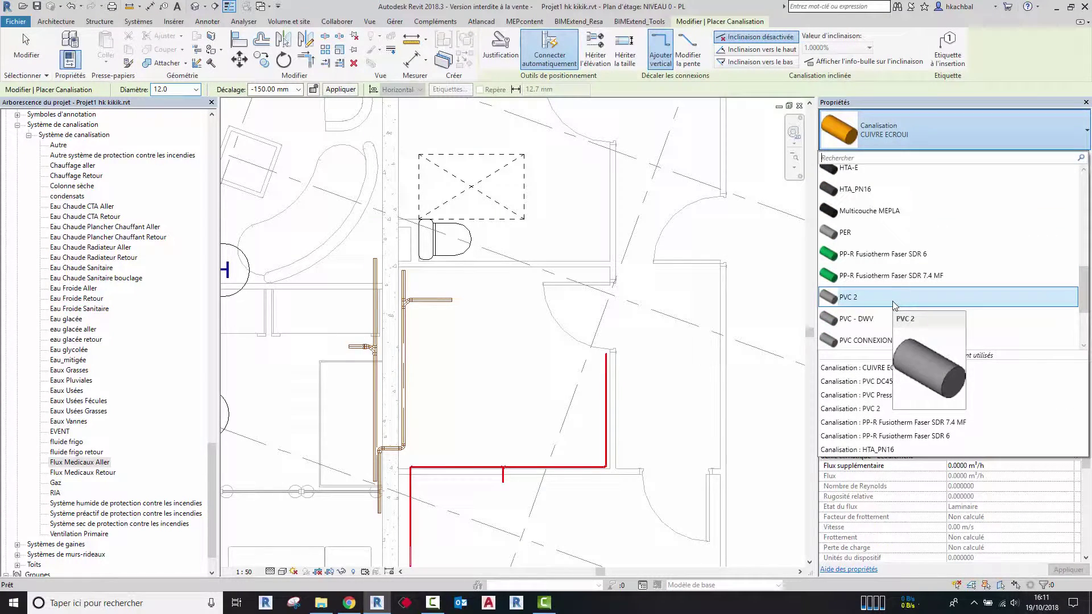
scroll(894, 306, down, 1)
scroll(892, 306, down, 1)
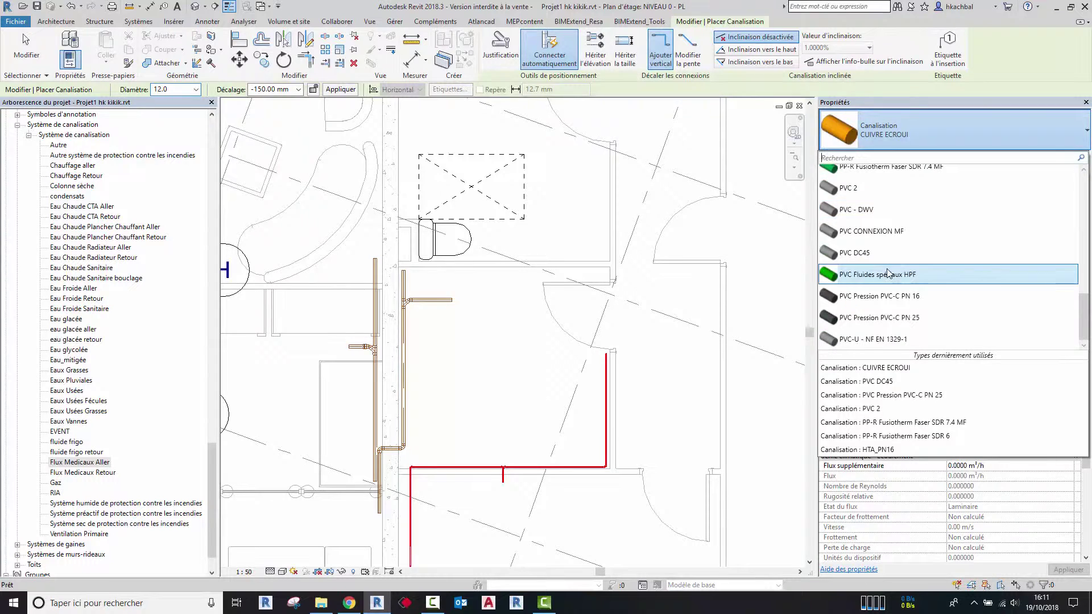
click(895, 310)
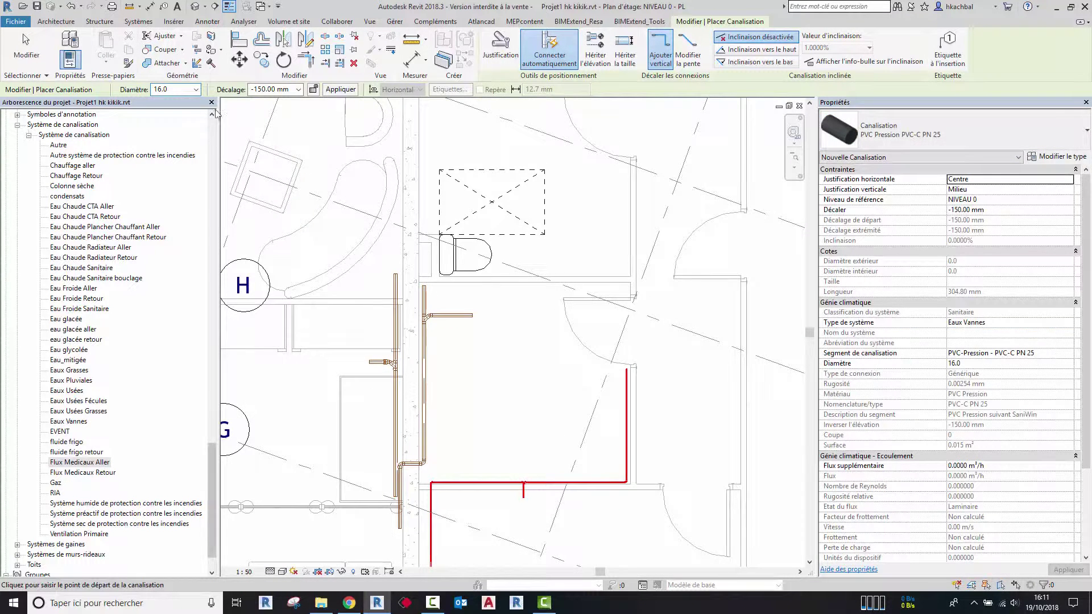
Set the pipe diameter to 40.0 and the offset to 150 mm
click(196, 90)
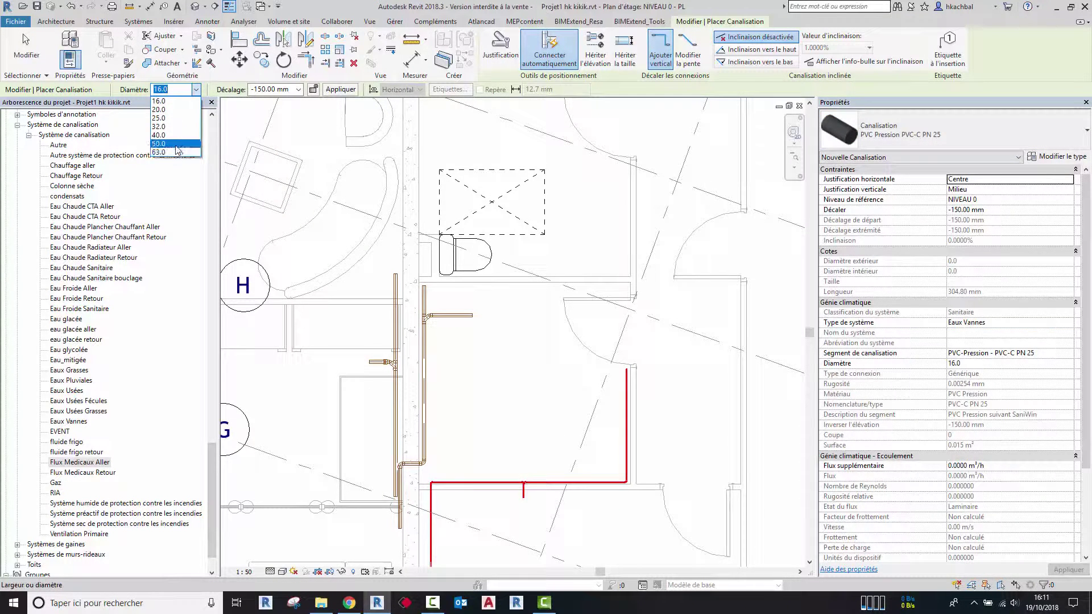
click(171, 135)
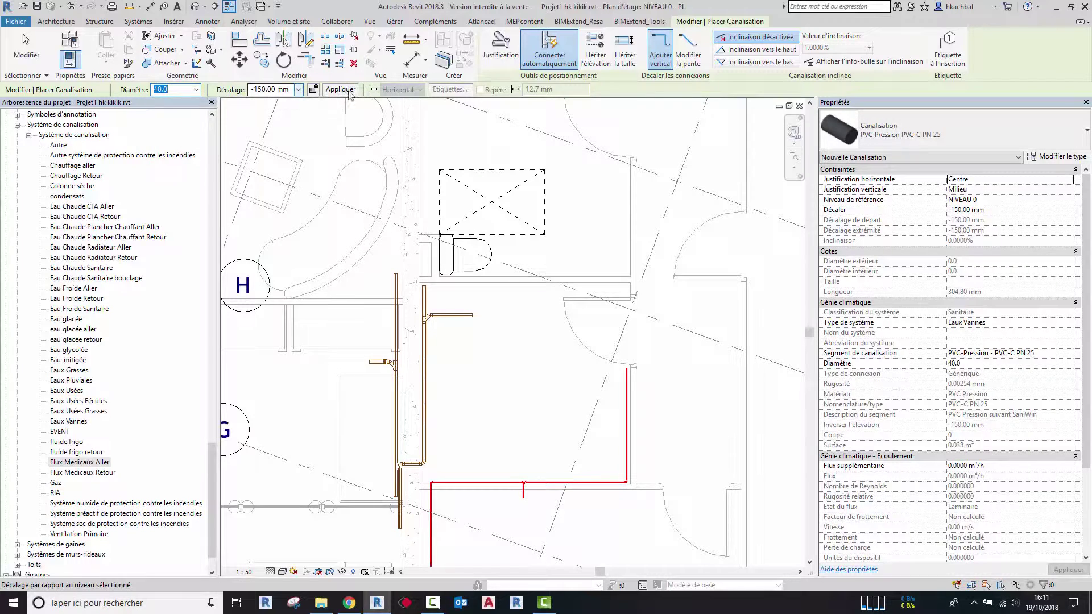
click(298, 90)
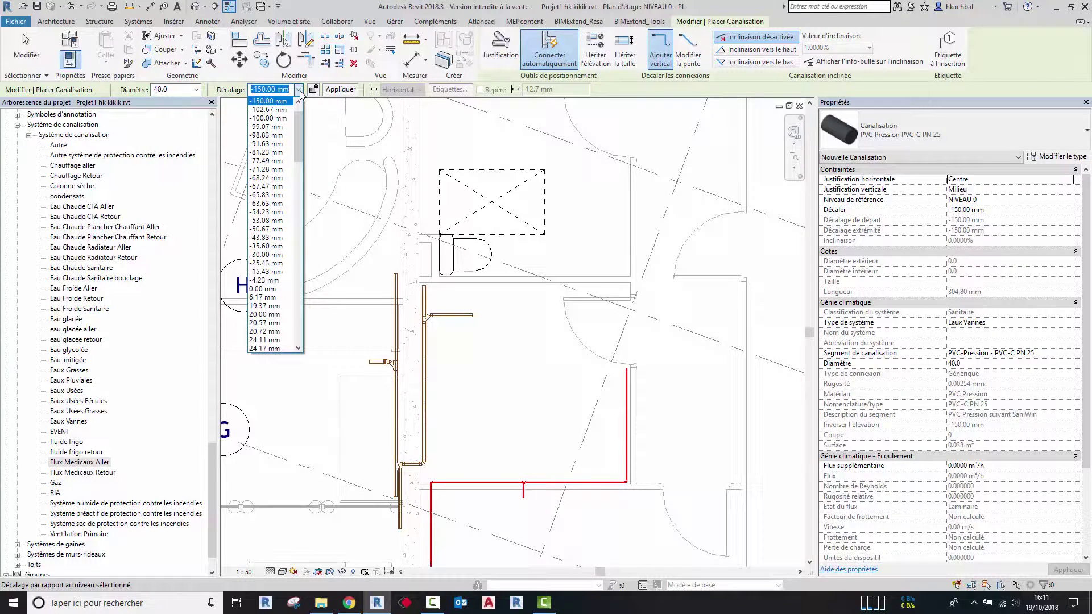
scroll(296, 131, up, 1)
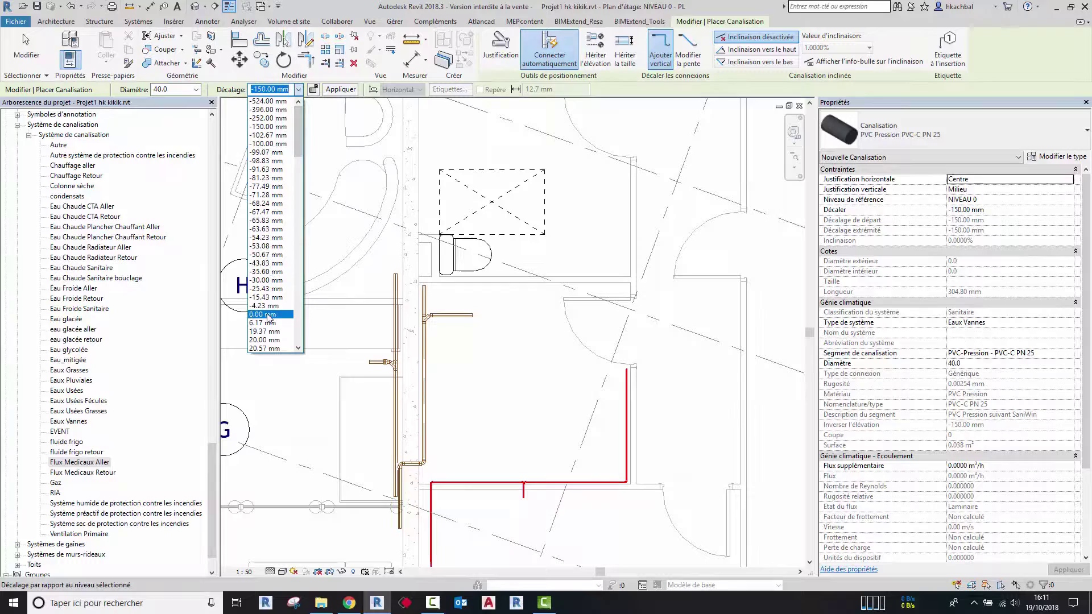
scroll(271, 332, down, 4)
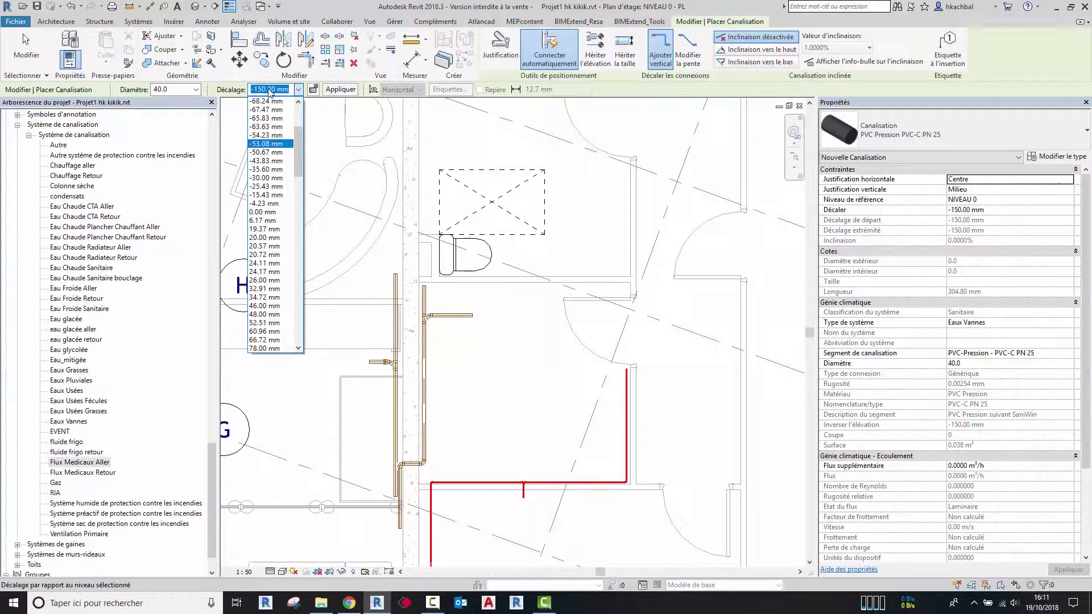
text(150)
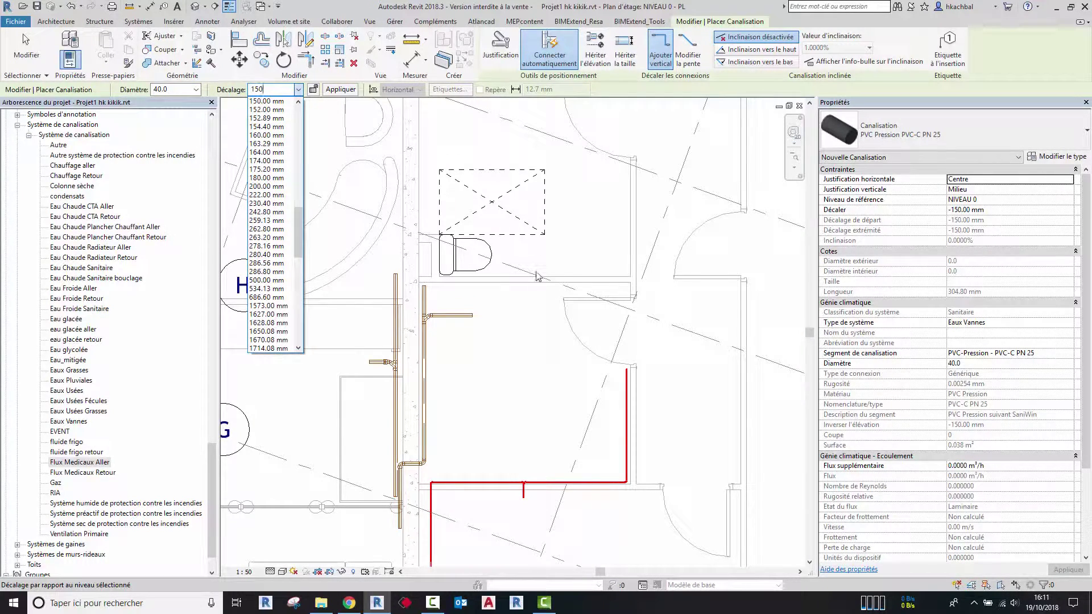
key(Return)
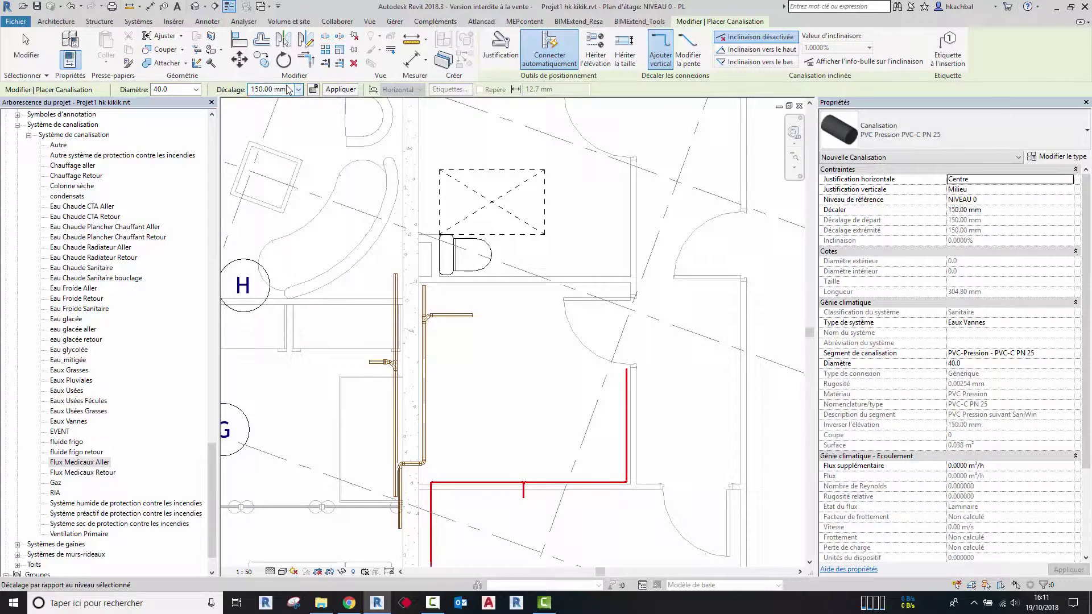
Draw a vertical PVC pipe beside the toilet area ending in an elbow
click(626, 274)
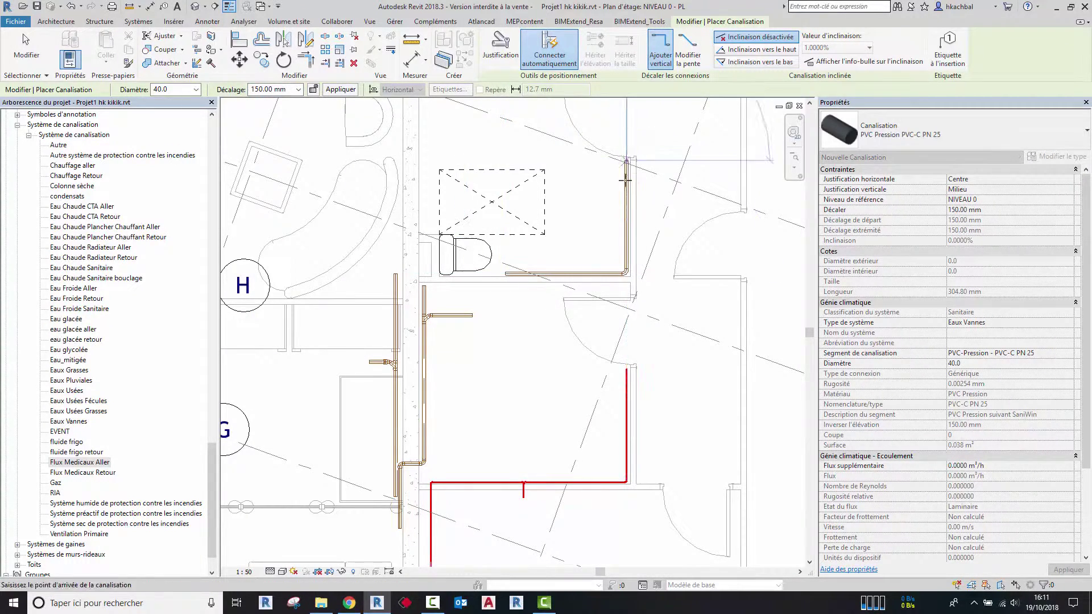
click(626, 162)
scroll(629, 222, up, 5)
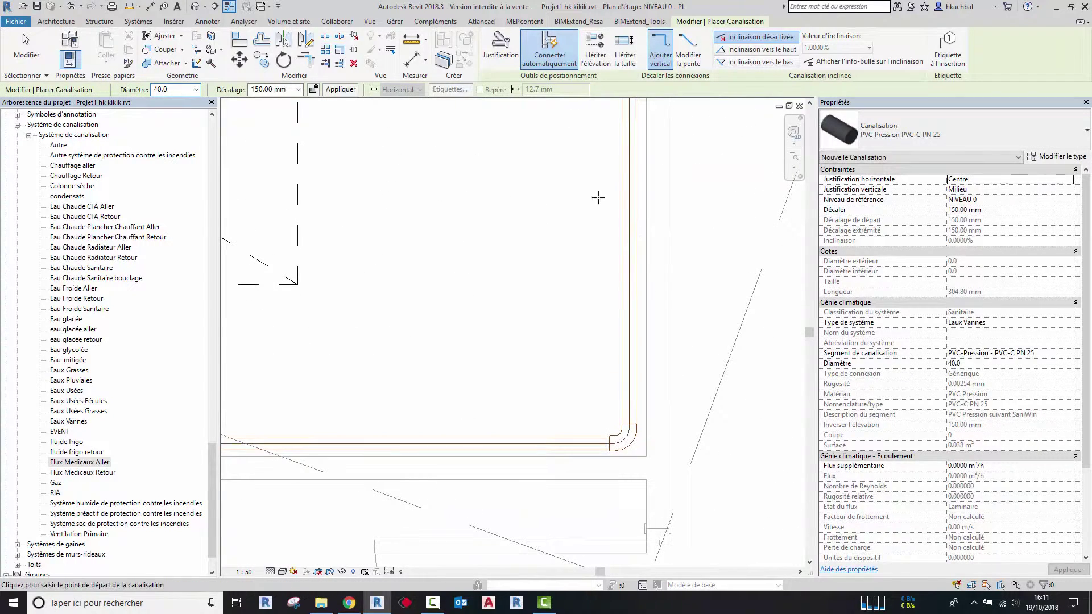
Draw a horizontal PVC branch joining the vertical pipe with a tee
click(629, 211)
click(444, 205)
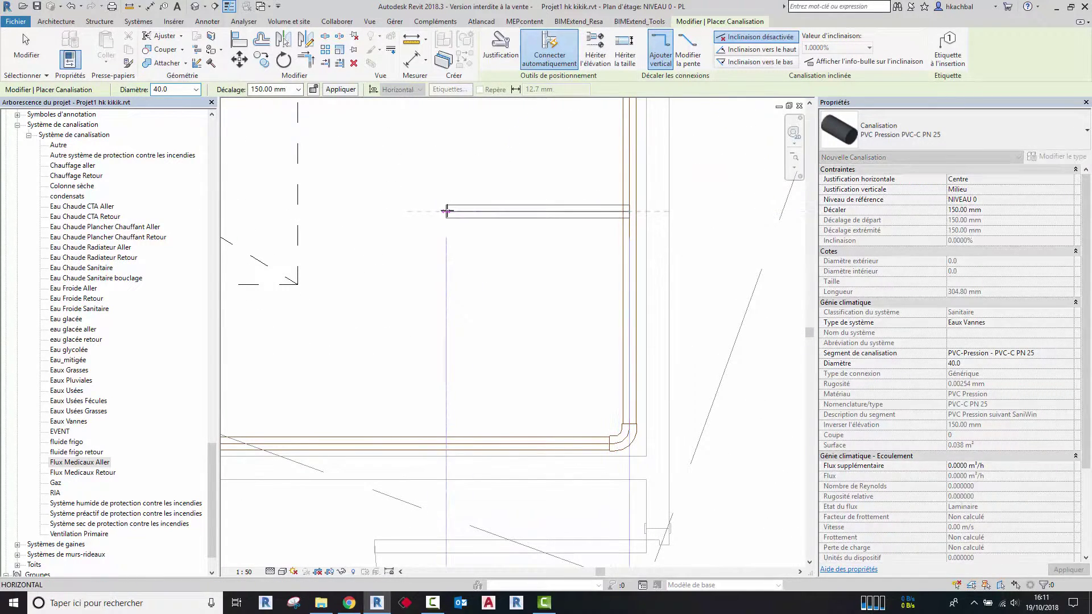
key(Escape)
key(Escape)
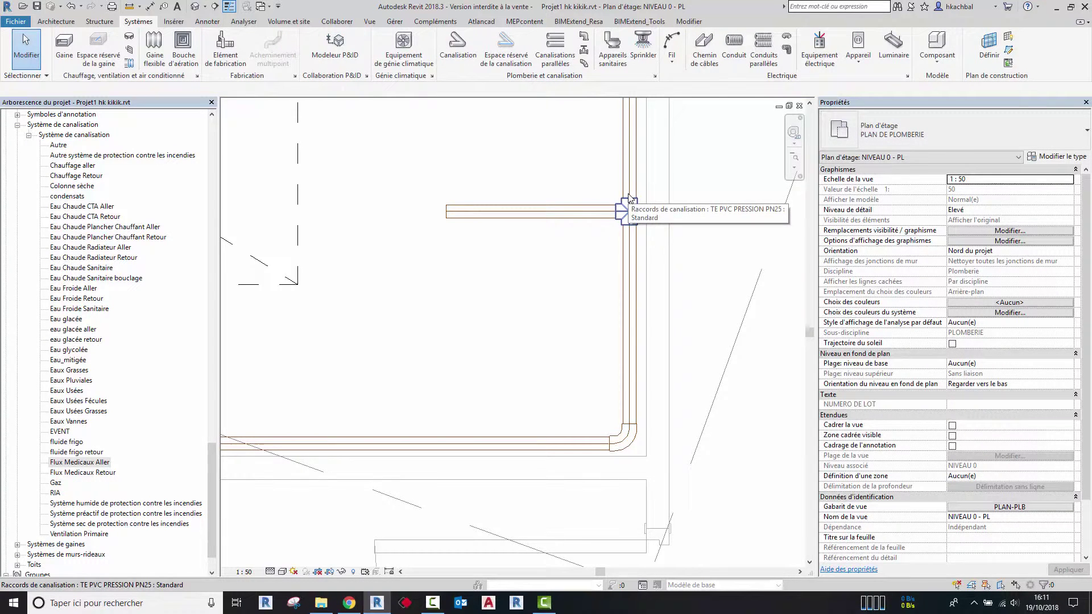
scroll(628, 200, down, 3)
middle_drag(229, 331, 425, 343)
scroll(425, 343, up, 1)
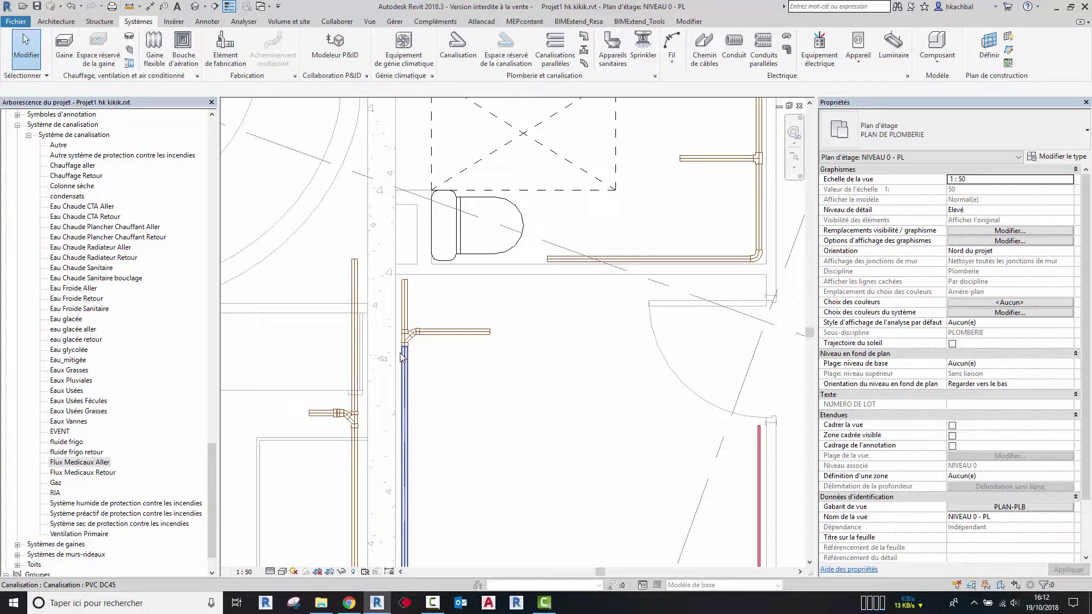
Tag the horizontal and left vertical pipes with Ø40 diameter and slope labels by category
click(200, 23)
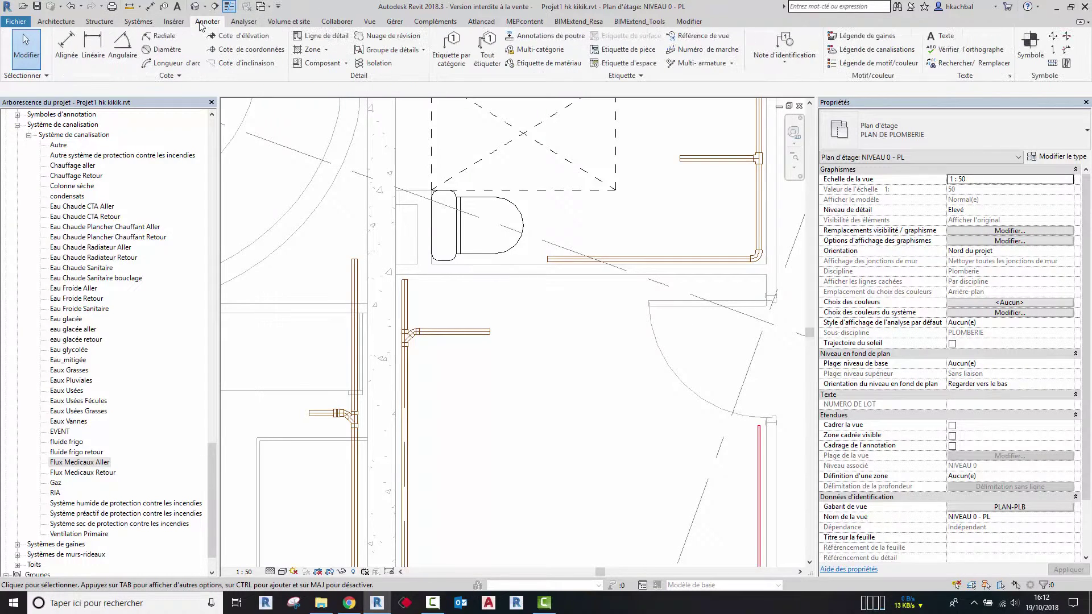
click(451, 49)
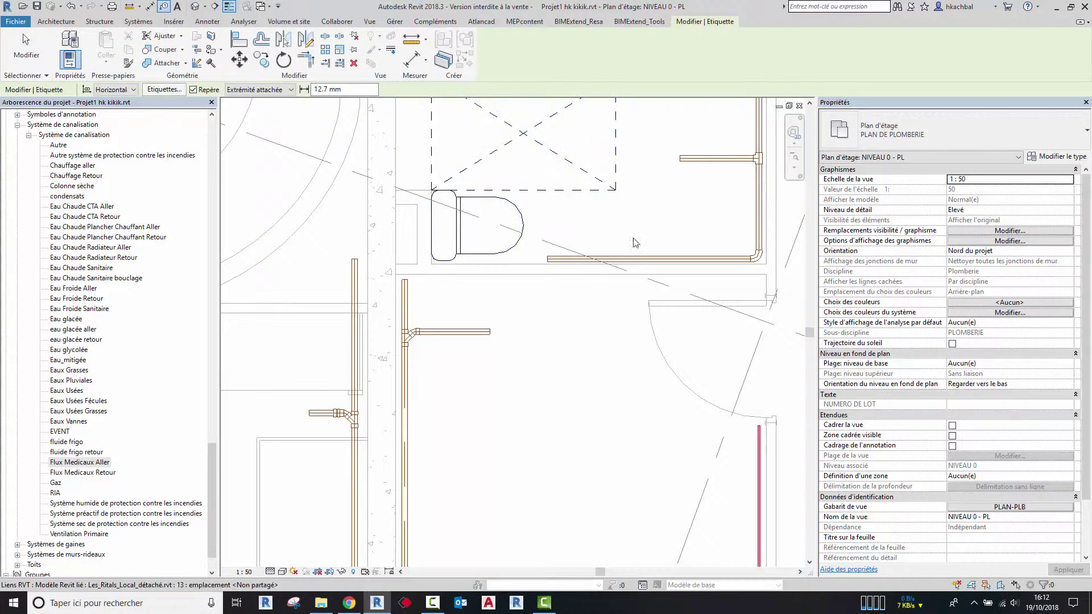
click(638, 257)
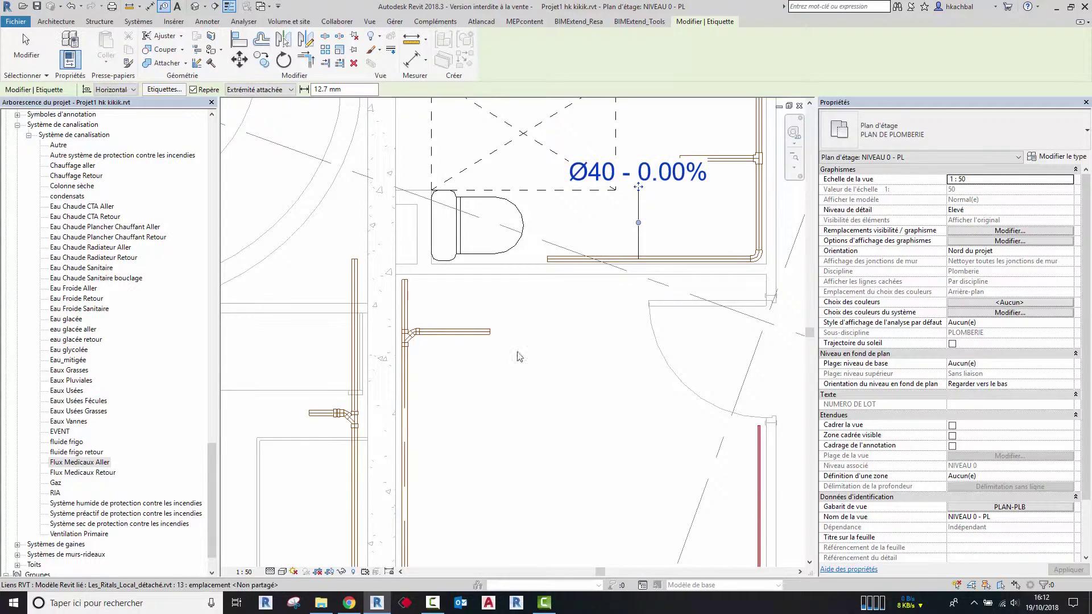
middle_drag(342, 337, 409, 297)
click(427, 243)
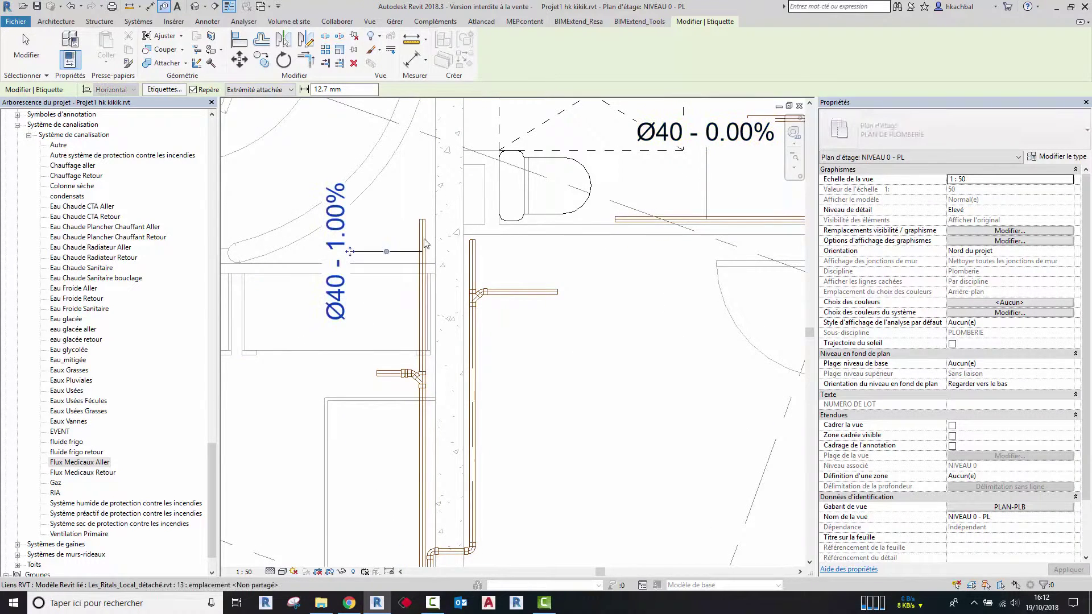
key(Escape)
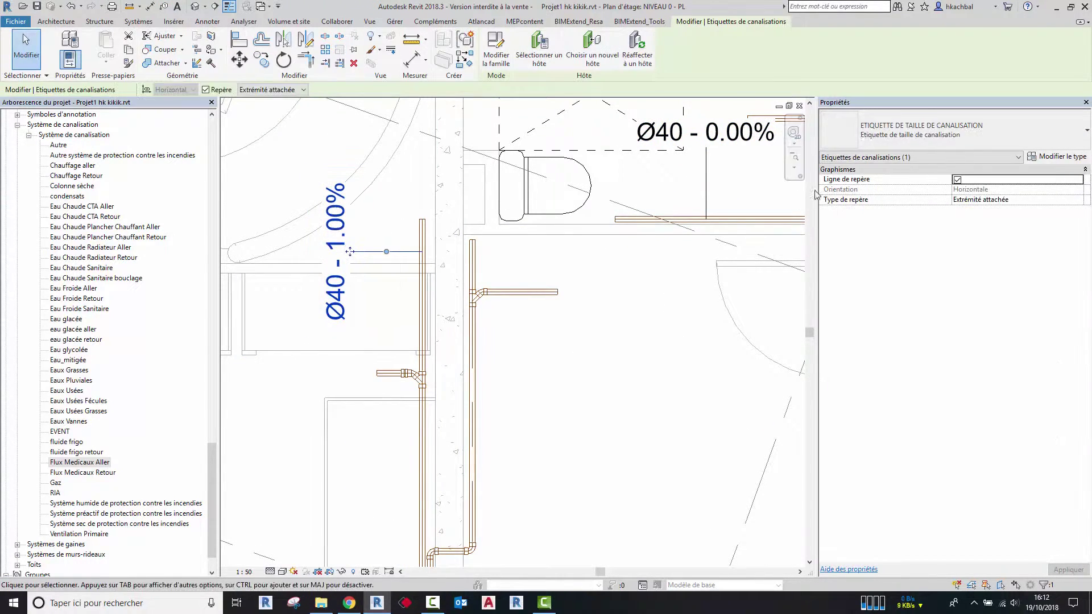
Review the available pipe tag types and close the list unchanged
click(921, 131)
scroll(874, 227, up, 5)
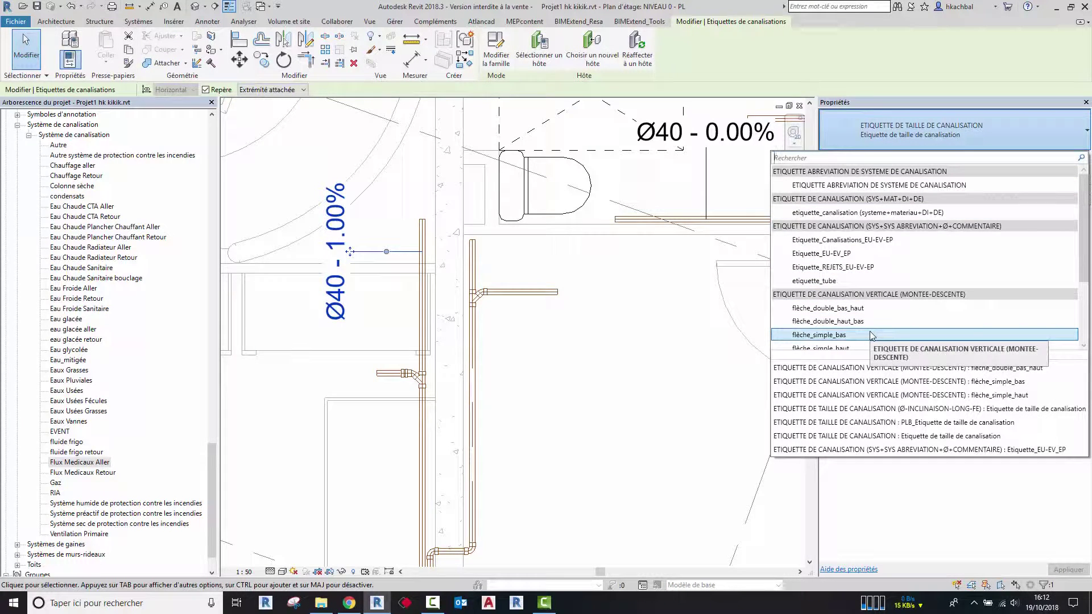
click(721, 283)
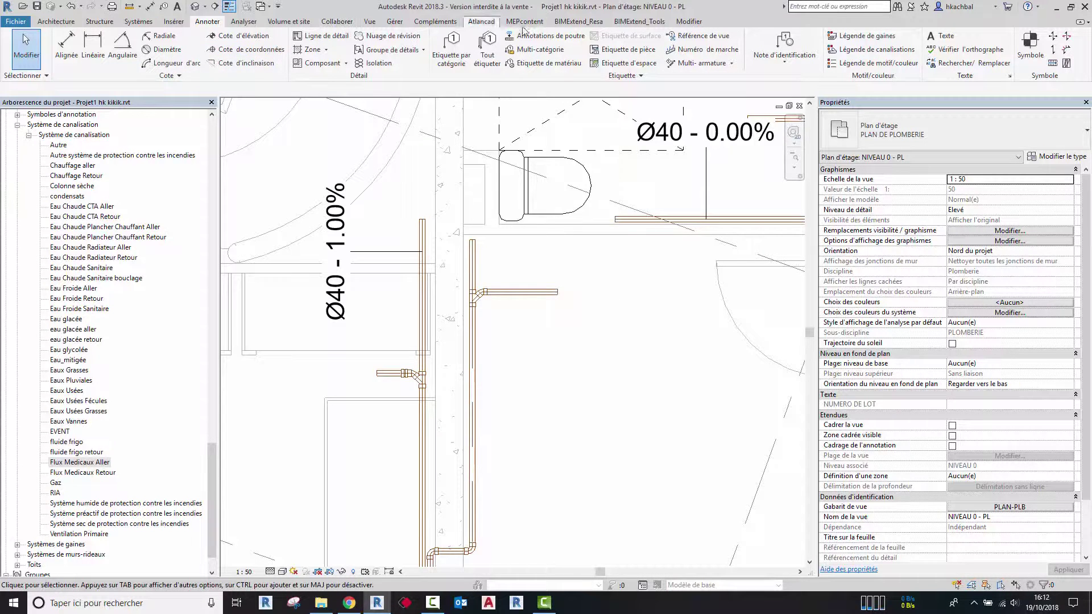
click(174, 23)
click(499, 49)
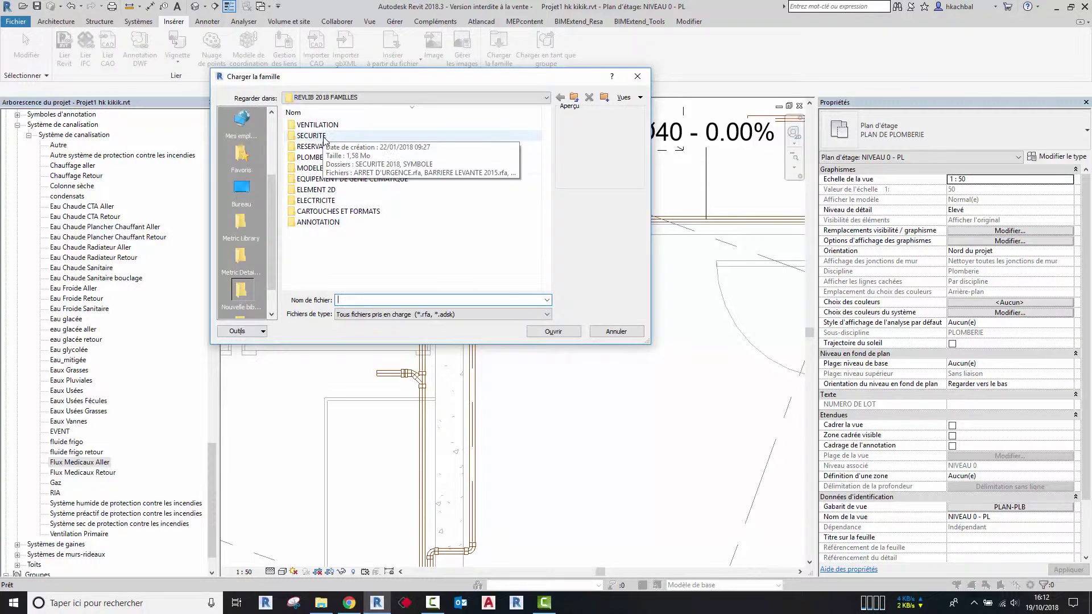
double_click(336, 192)
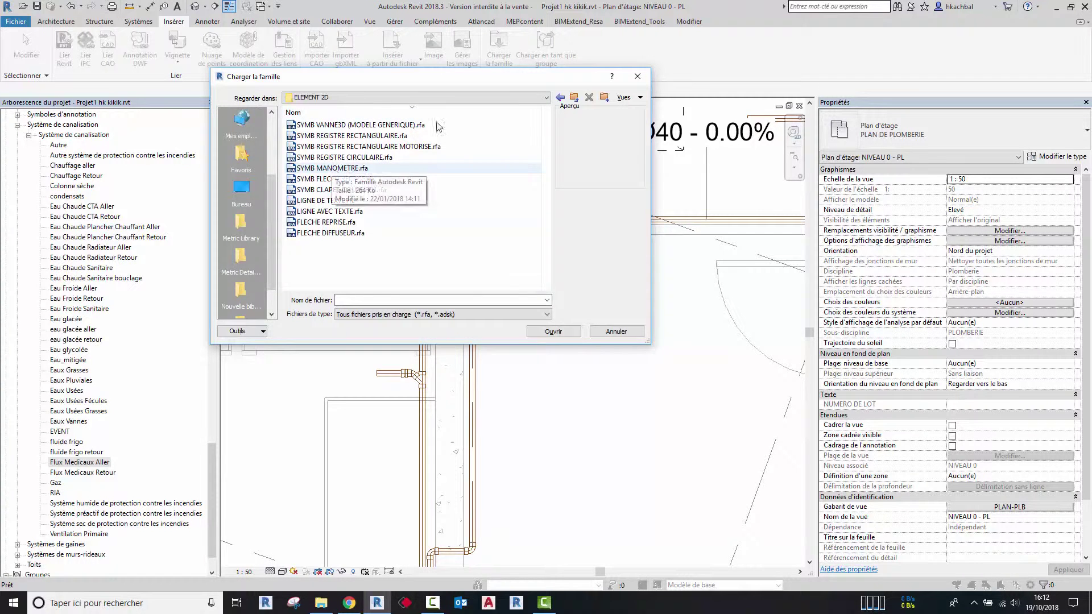
click(575, 98)
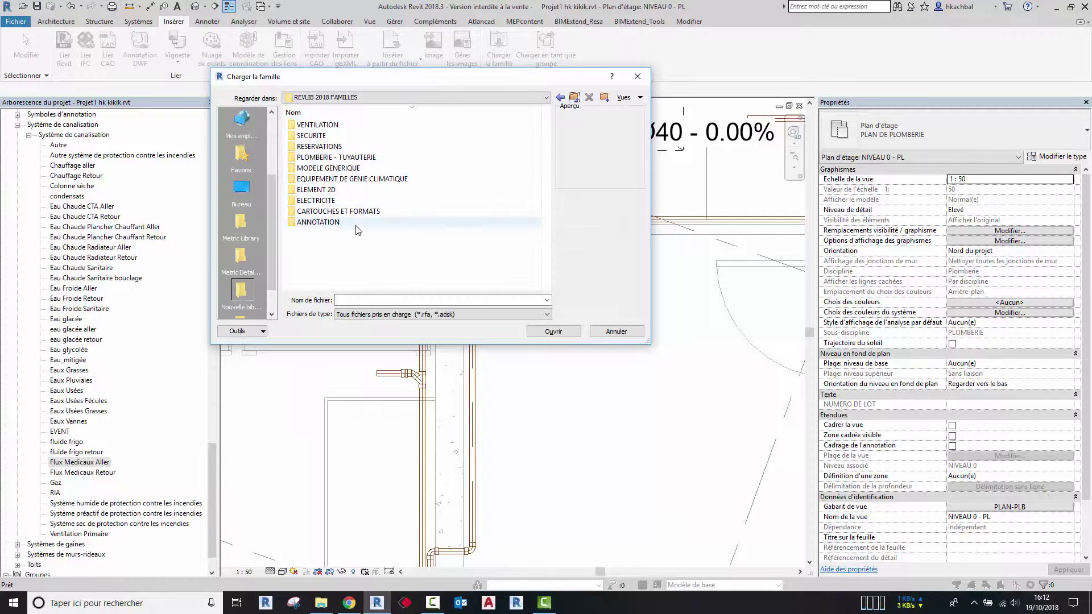
double_click(335, 222)
double_click(335, 136)
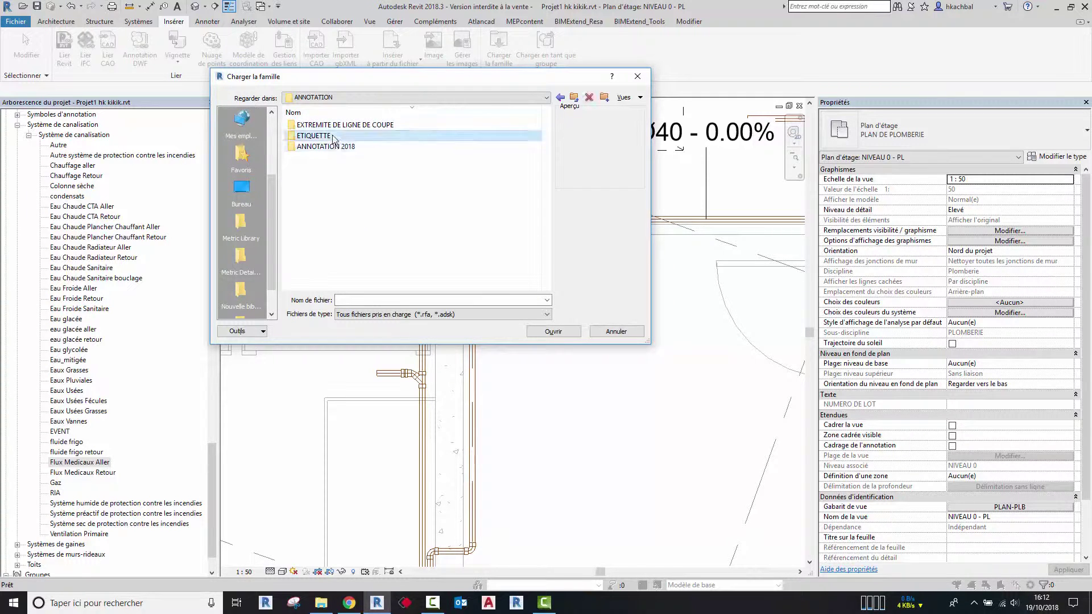
double_click(299, 146)
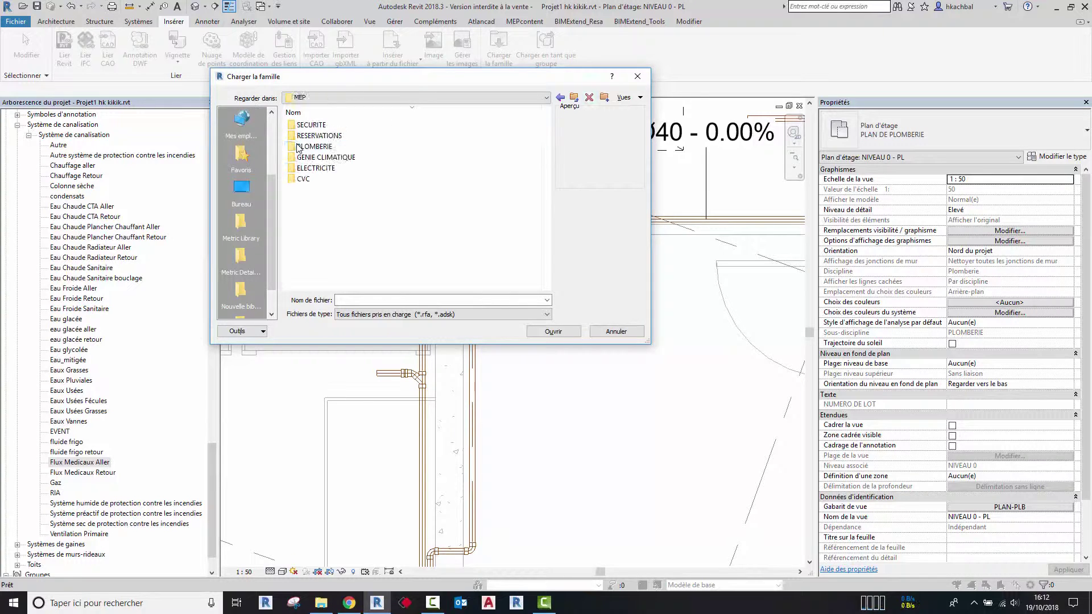
double_click(298, 146)
double_click(309, 128)
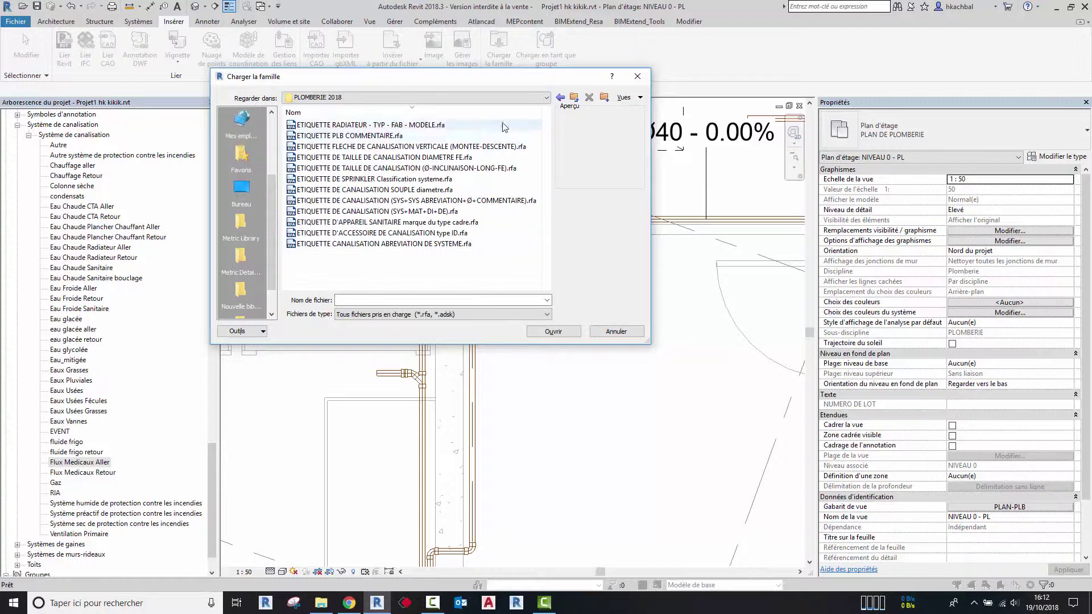
click(574, 98)
click(574, 103)
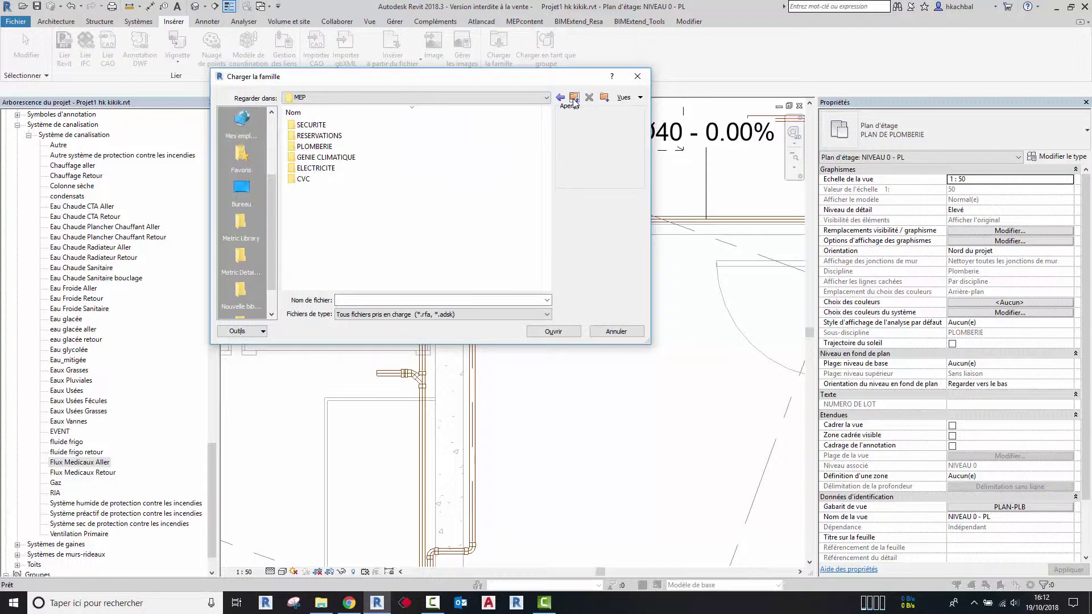
click(575, 103)
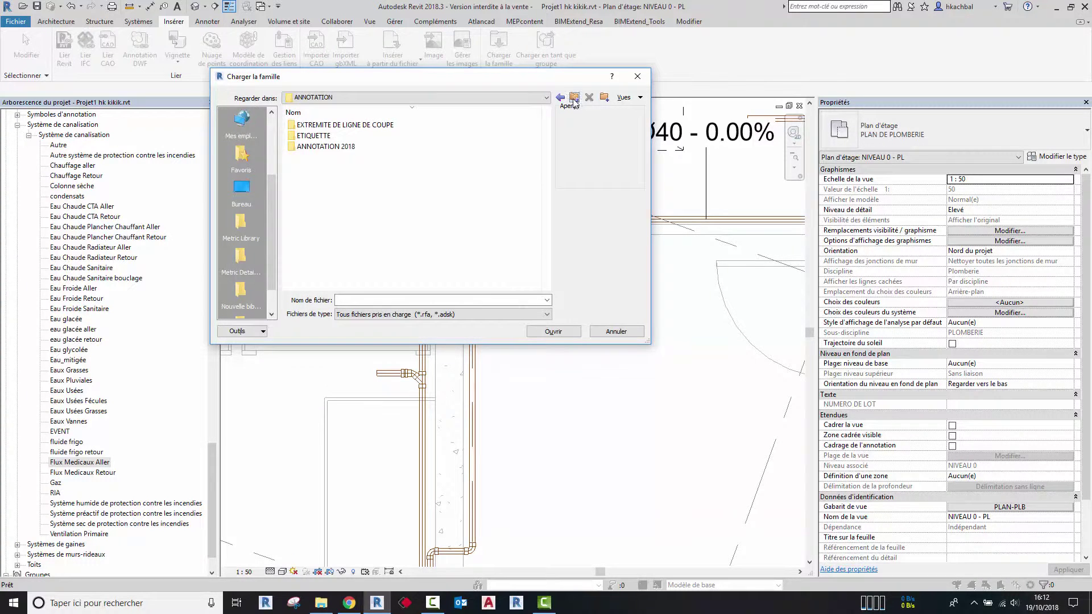
click(574, 102)
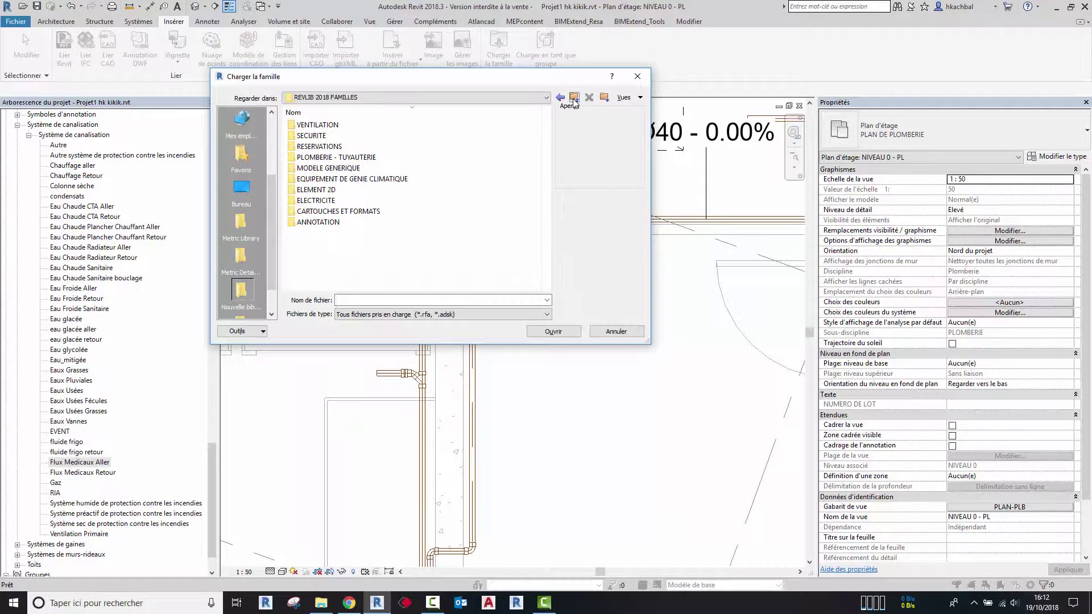
double_click(365, 157)
double_click(334, 136)
scroll(336, 227, down, 5)
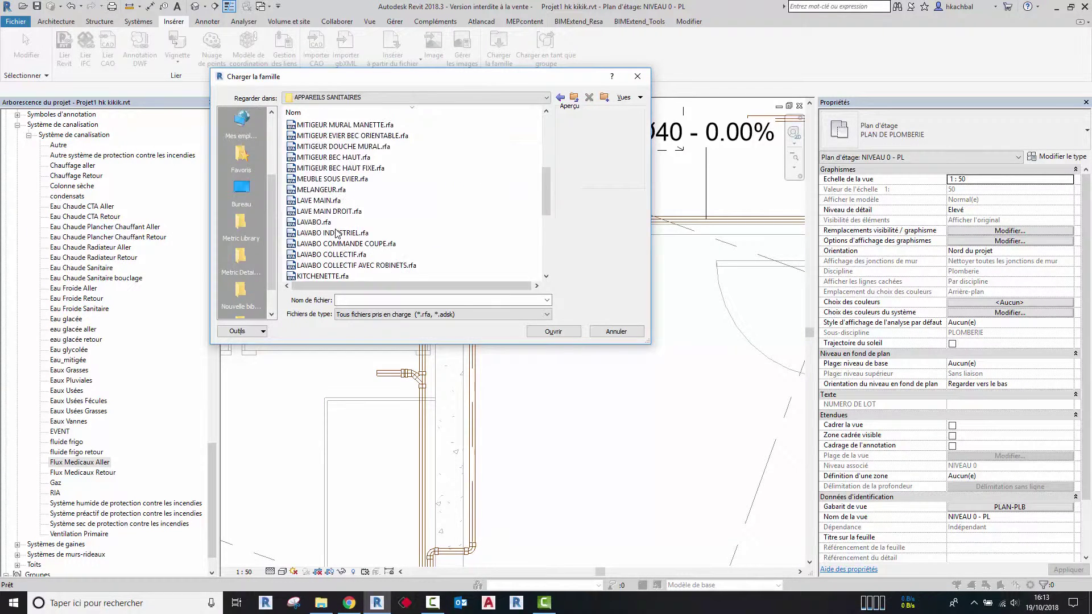
scroll(338, 233, down, 5)
click(575, 102)
double_click(333, 146)
scroll(333, 145, down, 2)
scroll(333, 144, down, 1)
scroll(333, 143, up, 3)
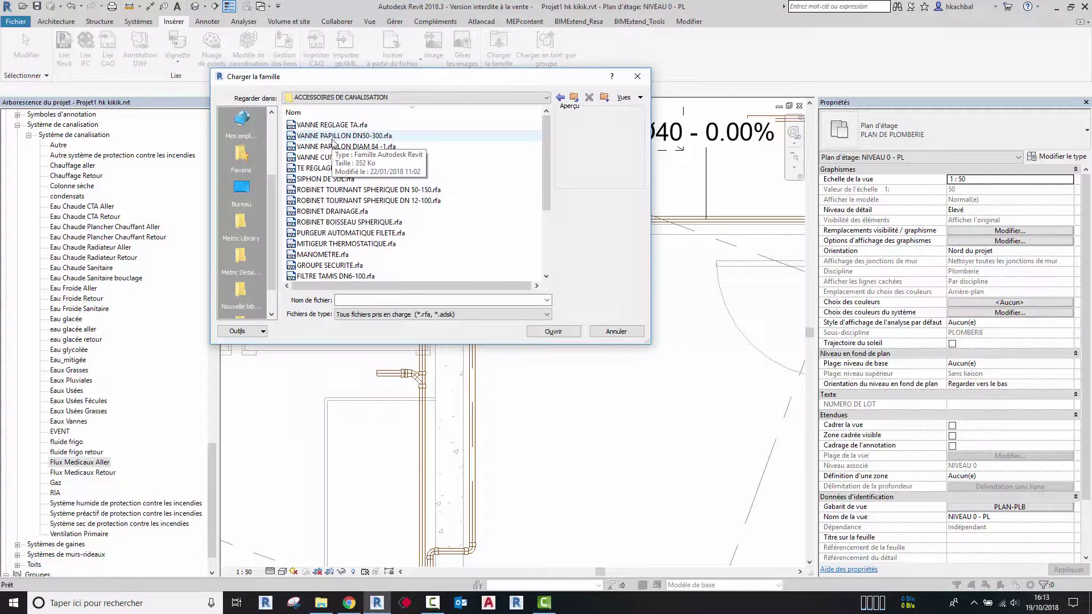
click(637, 76)
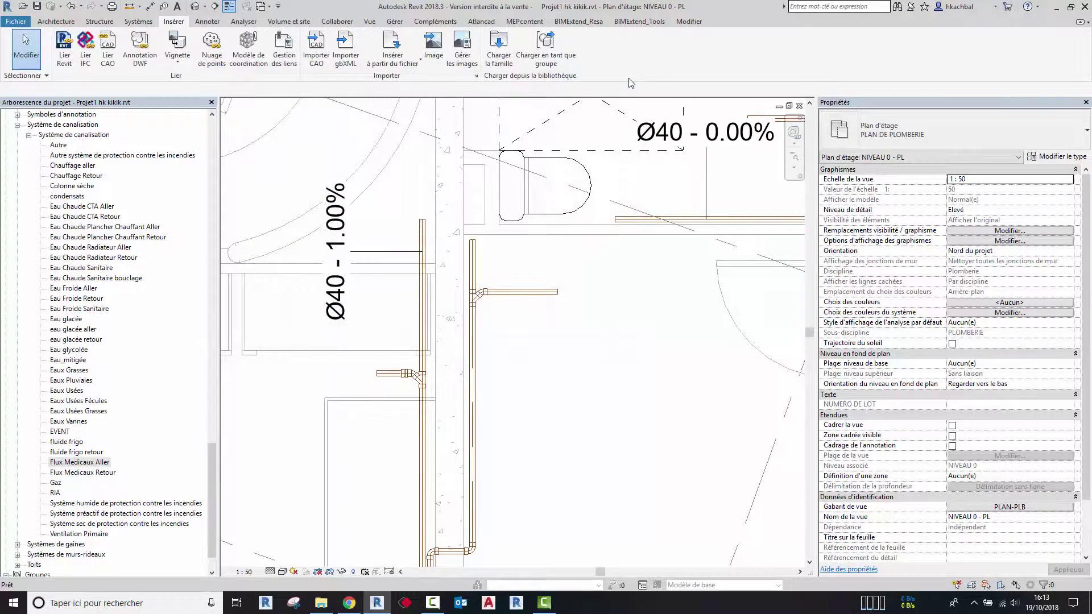
scroll(651, 362, down, 3)
middle_drag(572, 326, 489, 326)
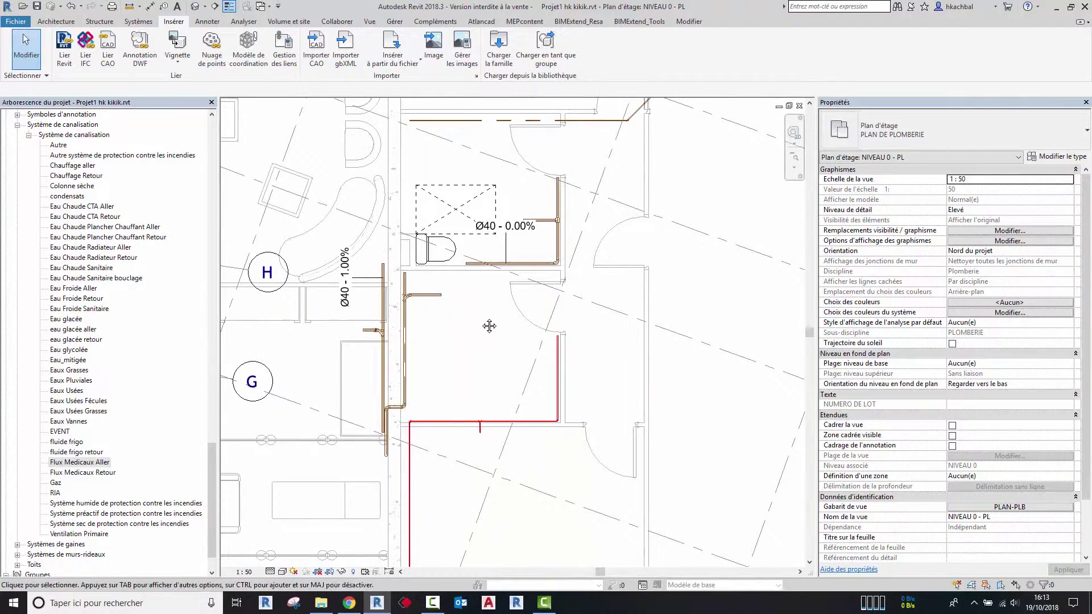